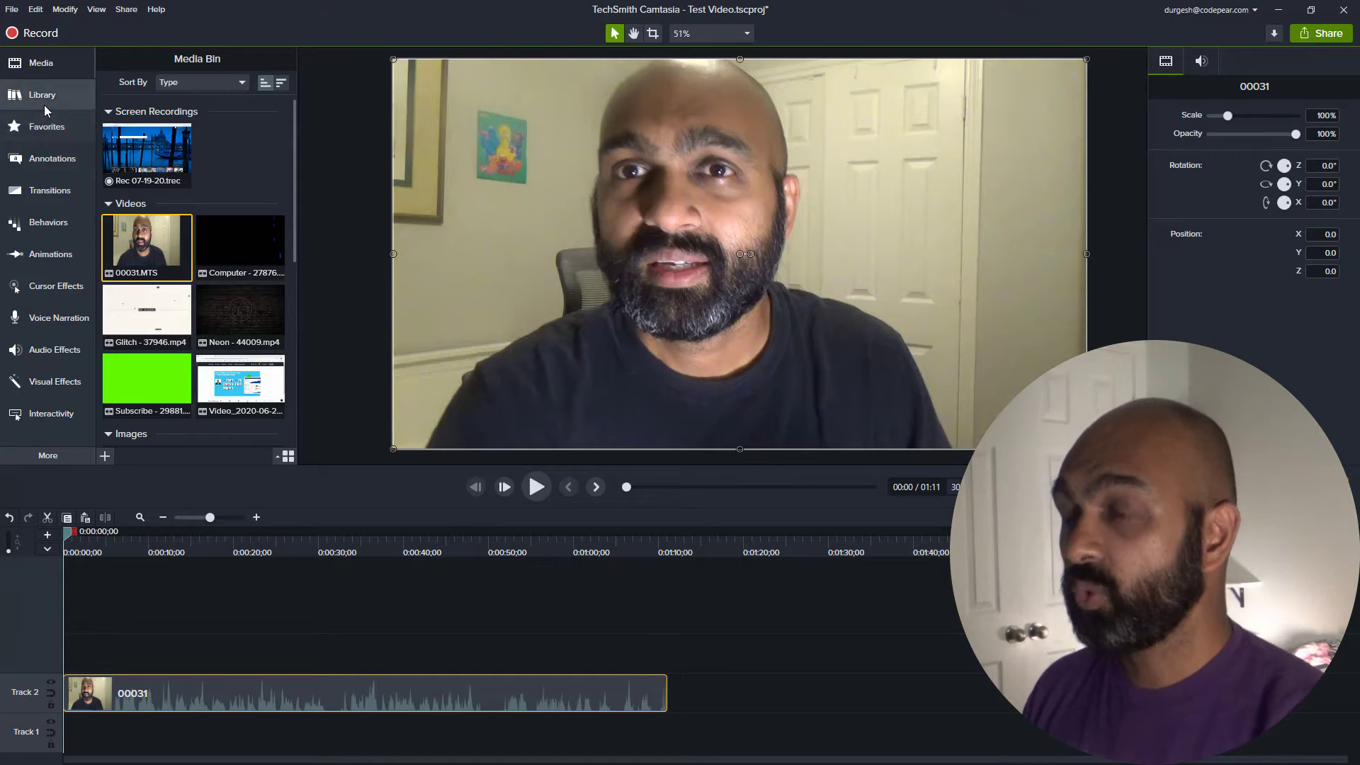
Add a yellow circle shape at the start of Track 3, above the webcam clip, and extend it to the clip's full duration
click(42, 163)
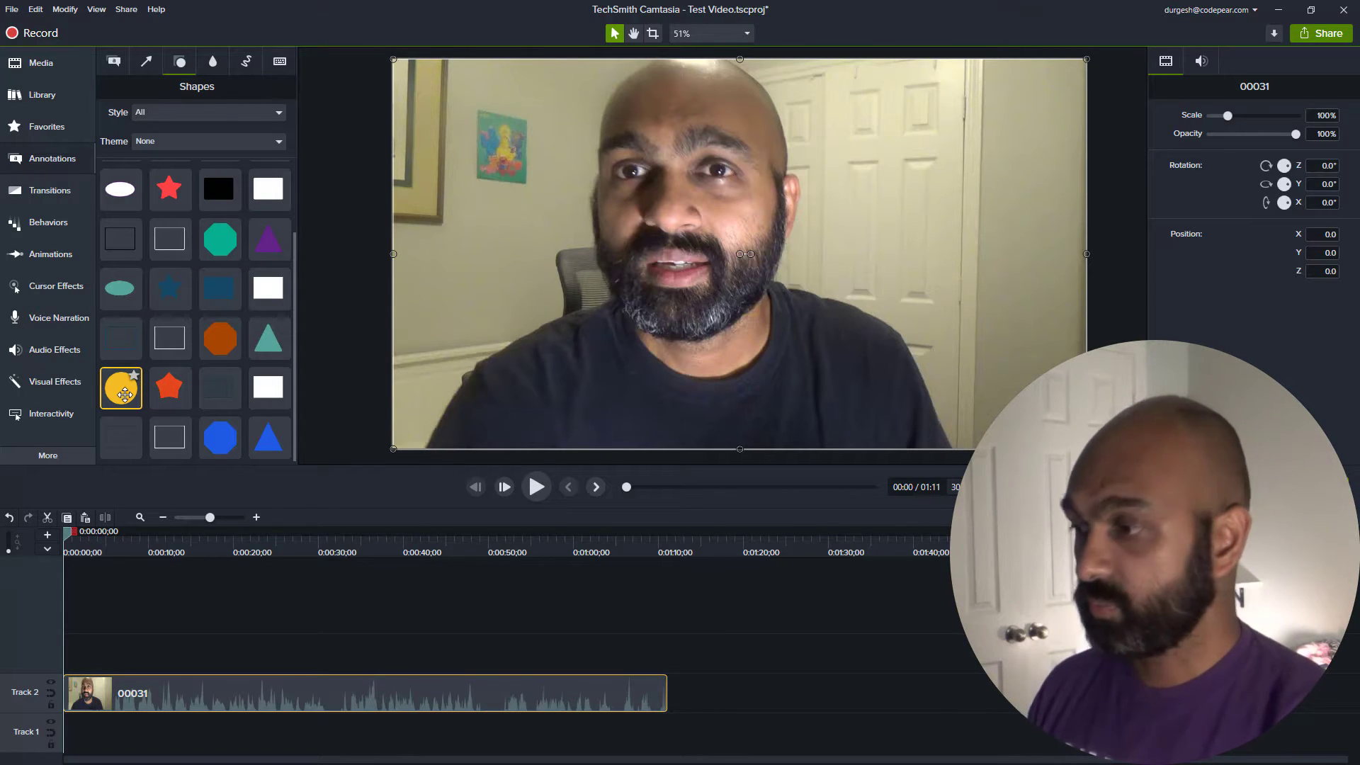
drag(125, 395, 79, 651)
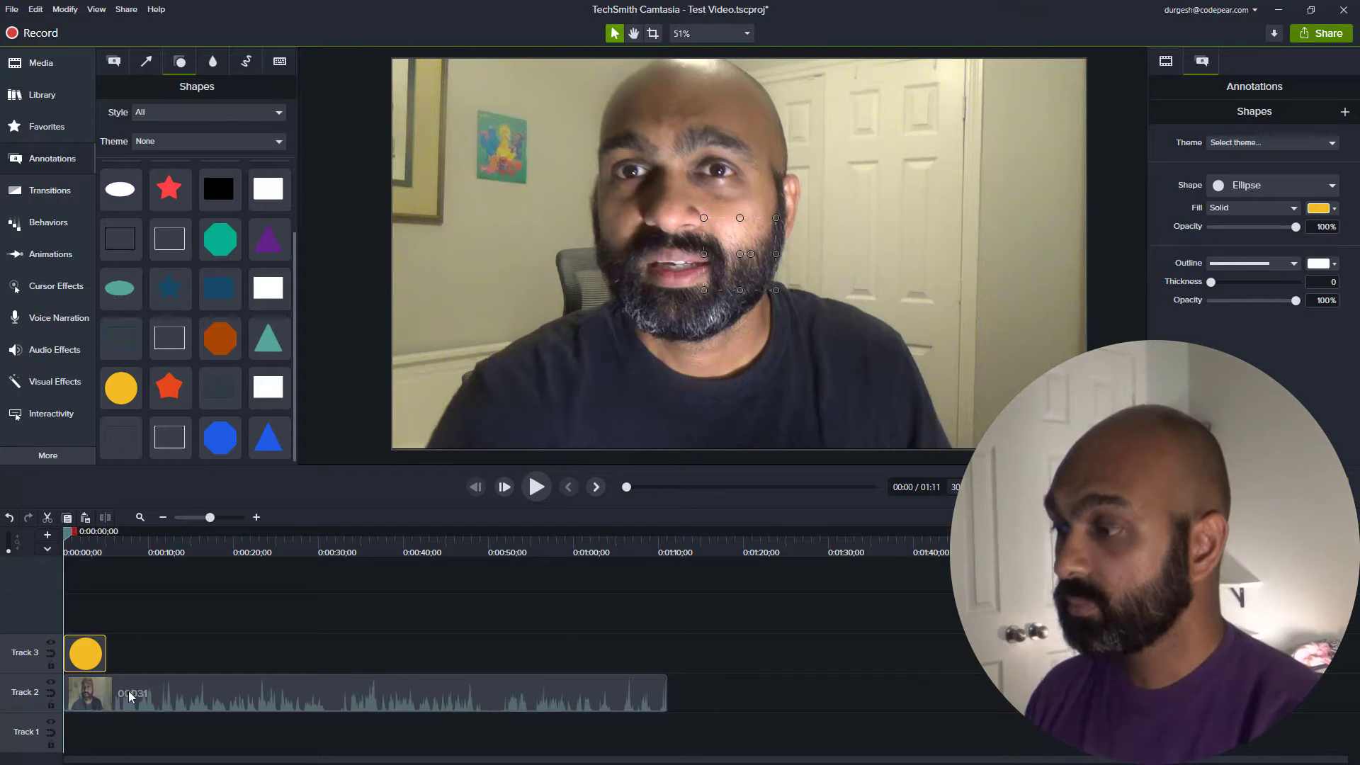
drag(105, 653, 666, 660)
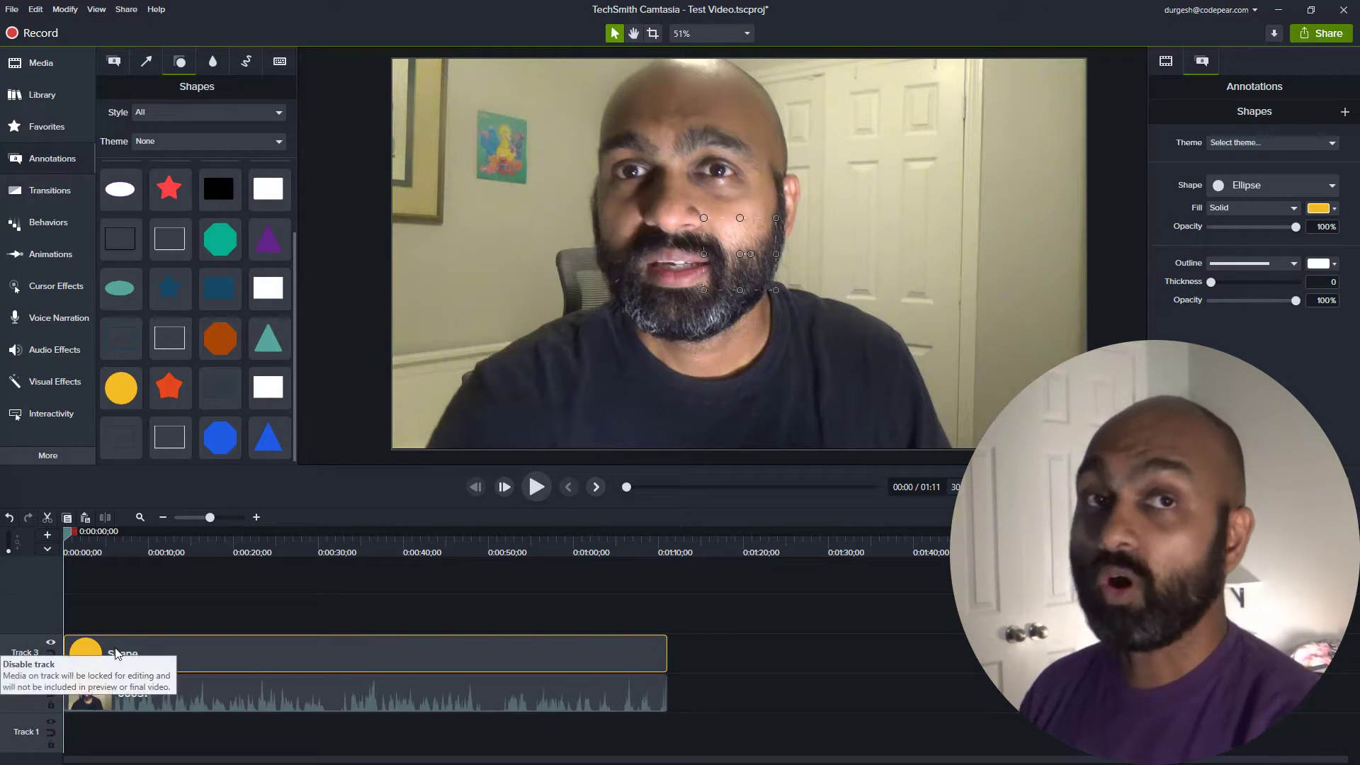
Apply the Alpha track matte to Track 3 and preview the masked clip at about 3 seconds
right_click(51, 647)
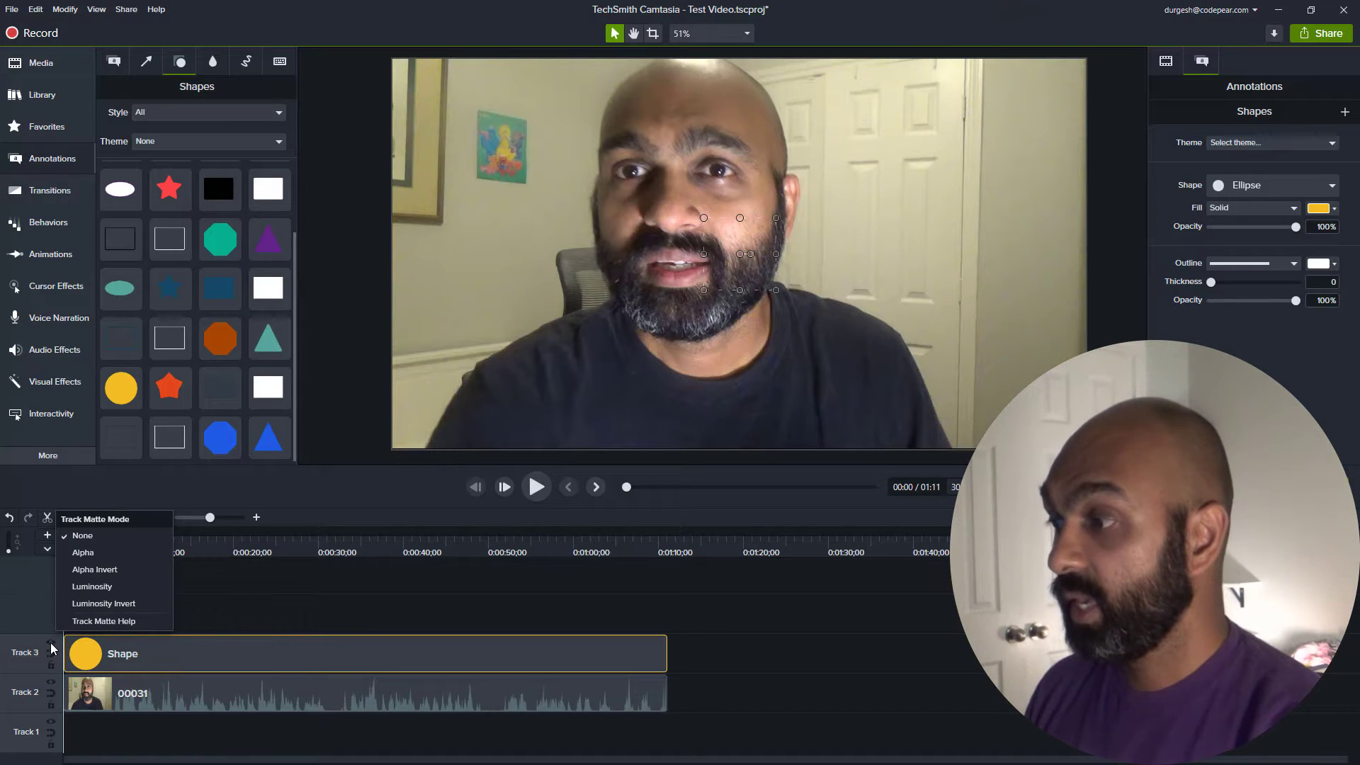
click(113, 554)
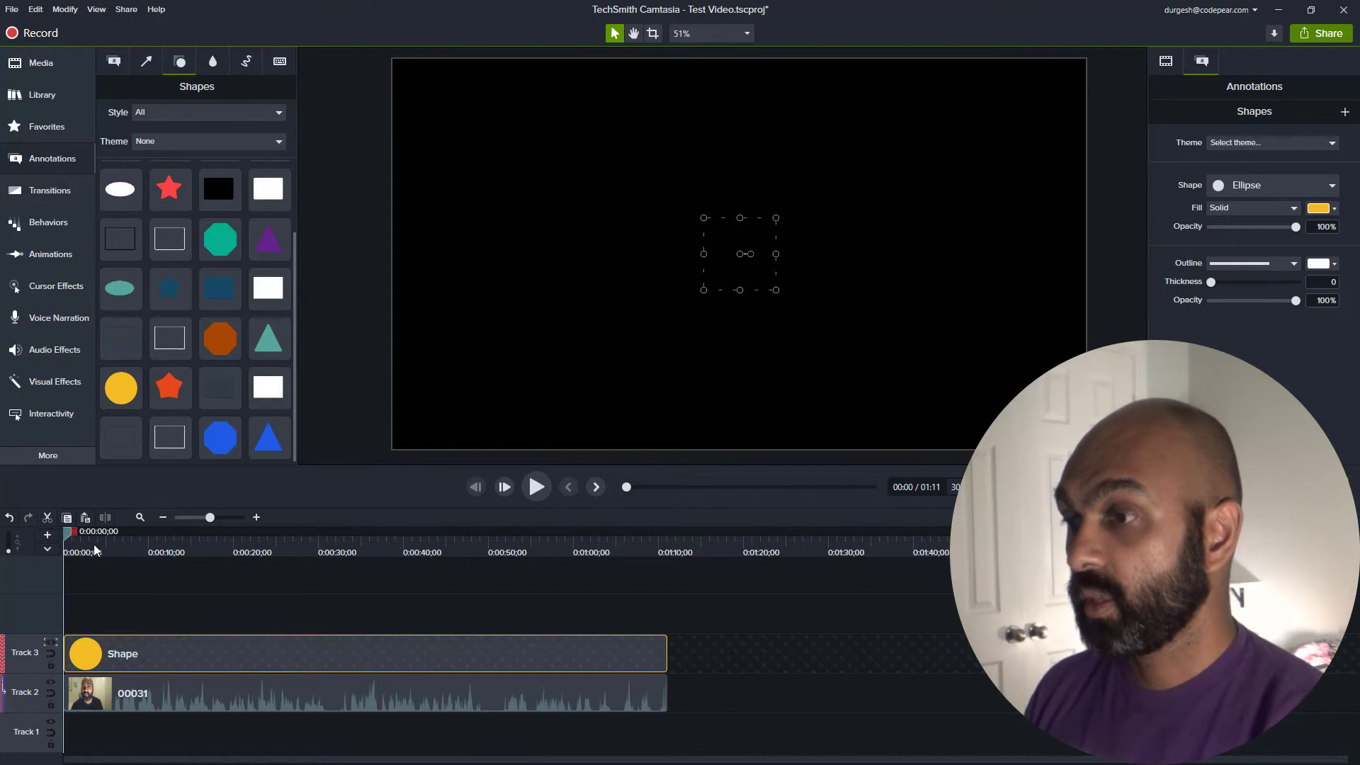
click(93, 546)
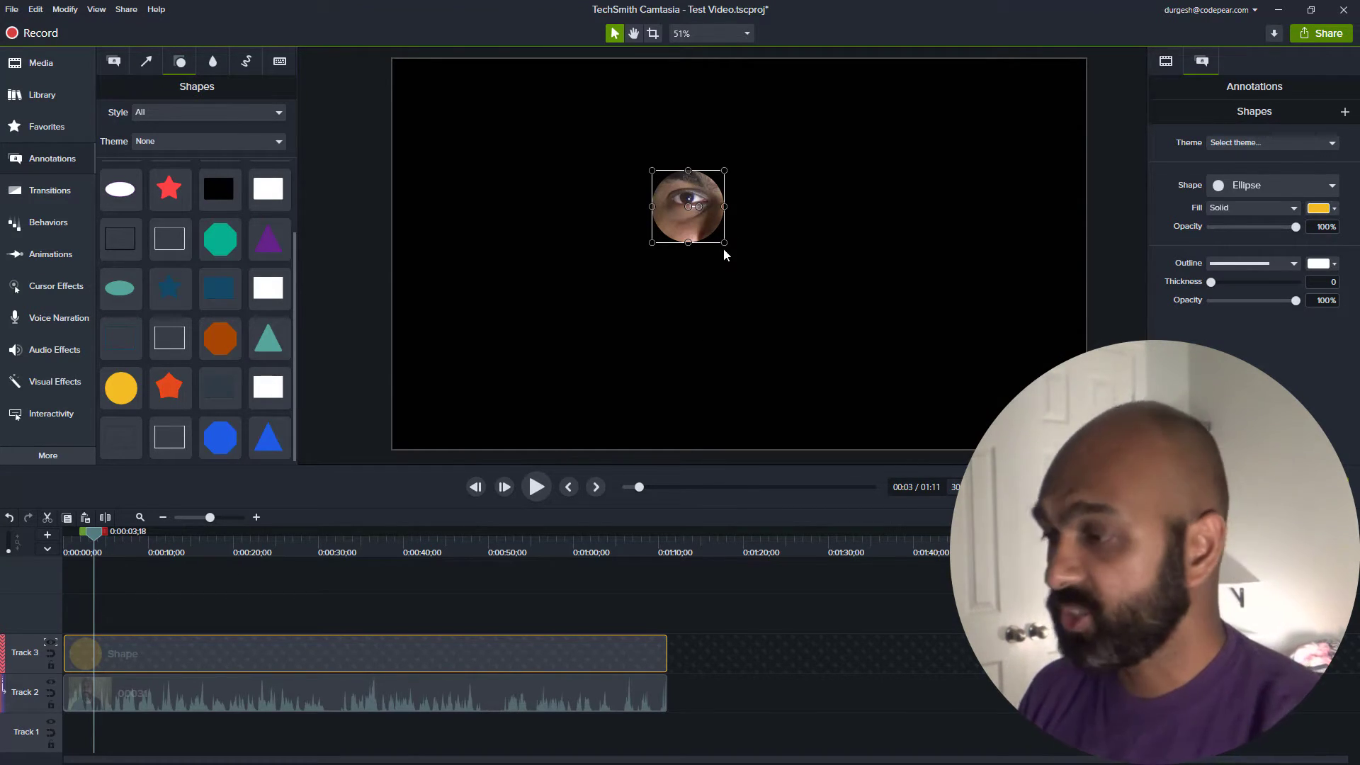
Hide the matte track, scale the 00031 webcam clip down to about 63% and place it near the canvas centre
click(51, 643)
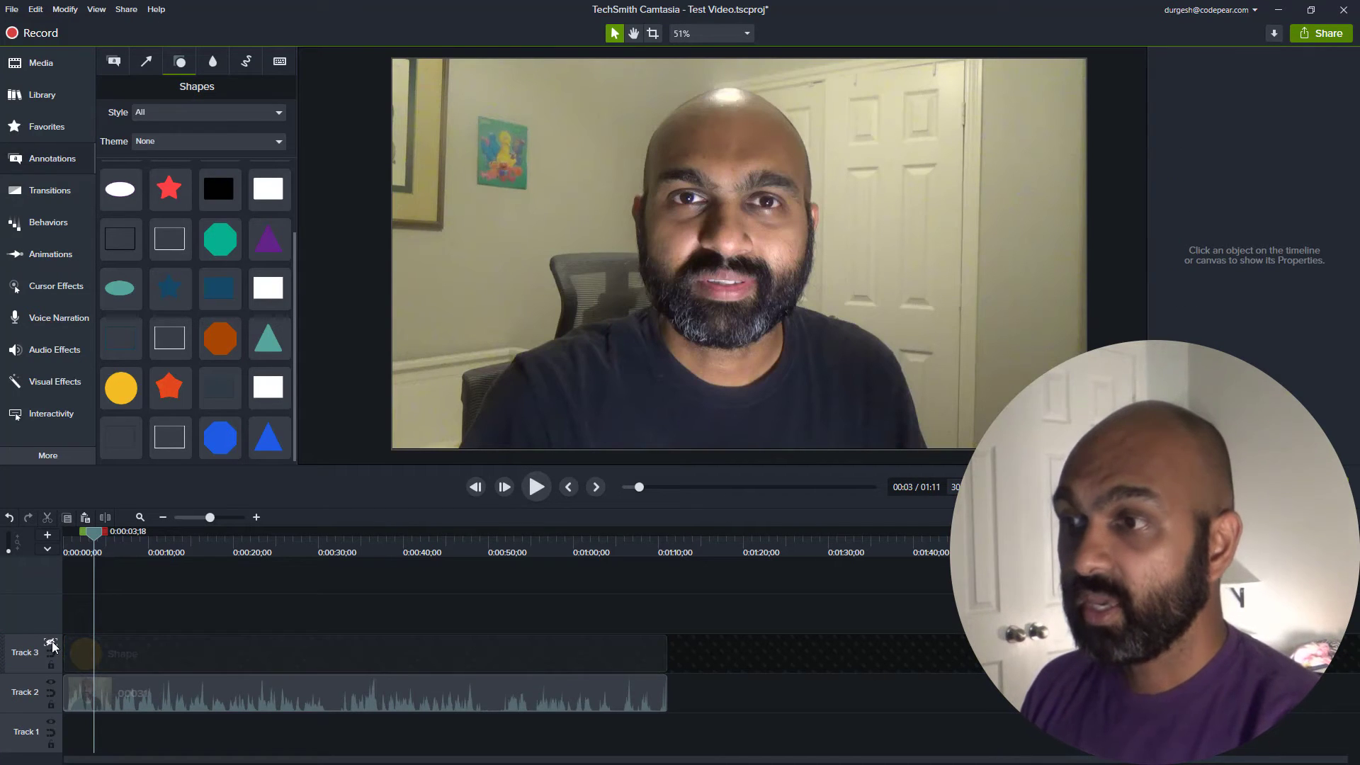
drag(822, 226, 808, 285)
drag(1014, 362, 951, 311)
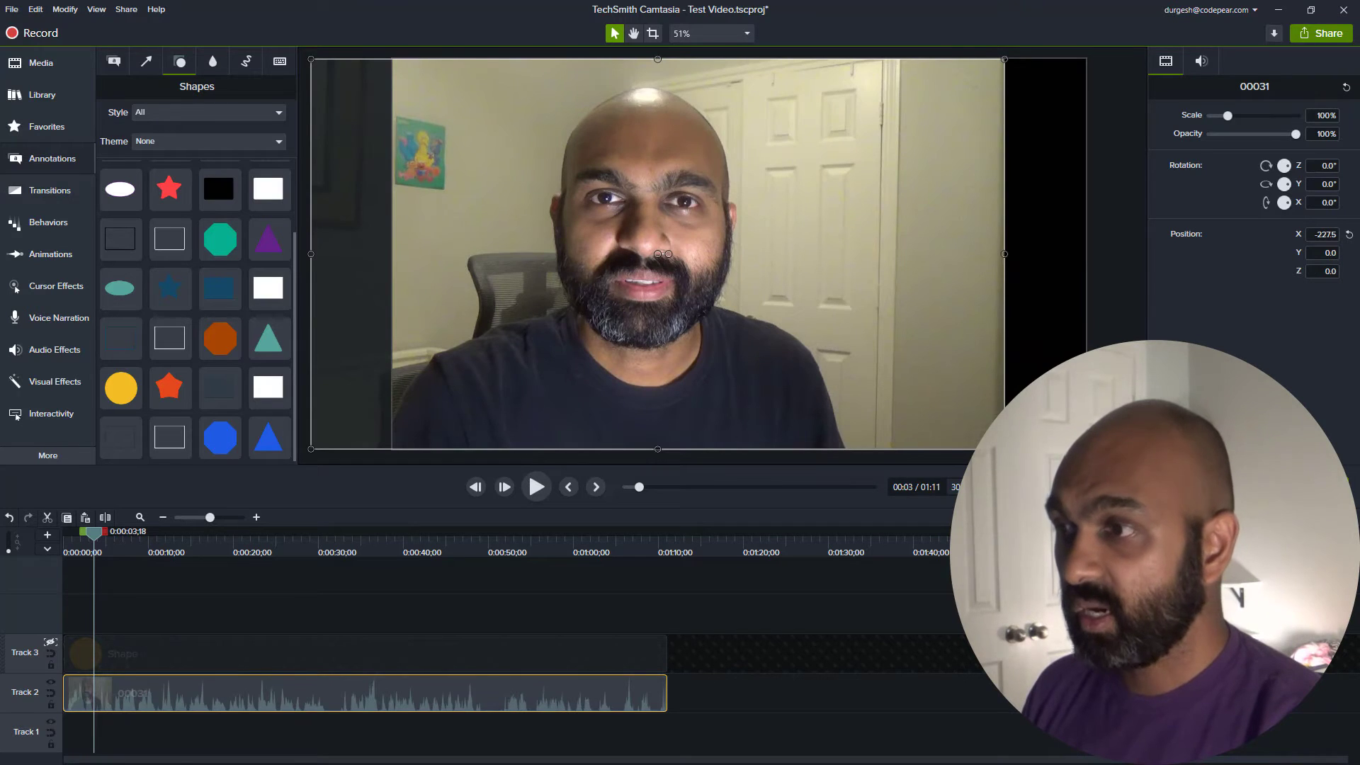
drag(1004, 449, 744, 303)
drag(566, 178, 738, 270)
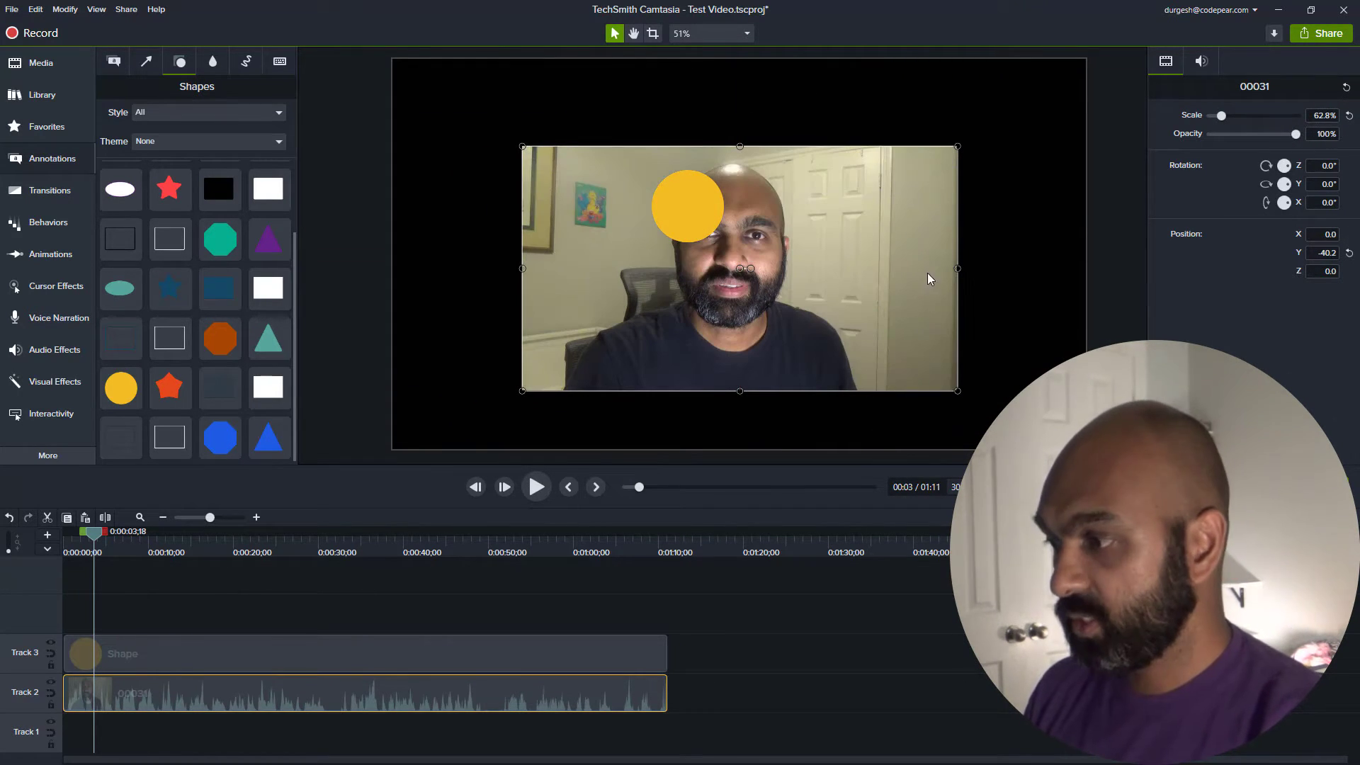
Lower the circle's fill opacity to 75% and enlarge it over the face
click(152, 660)
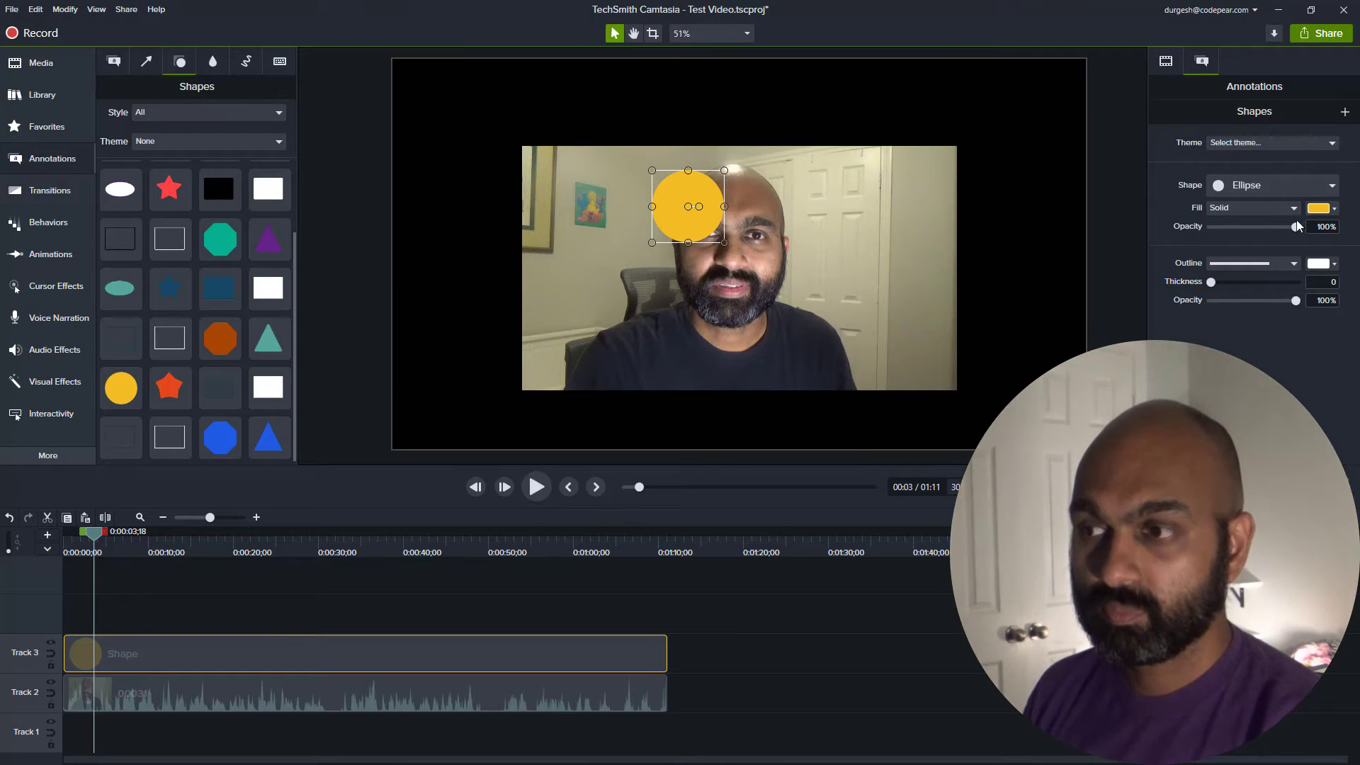
drag(1296, 226, 1274, 227)
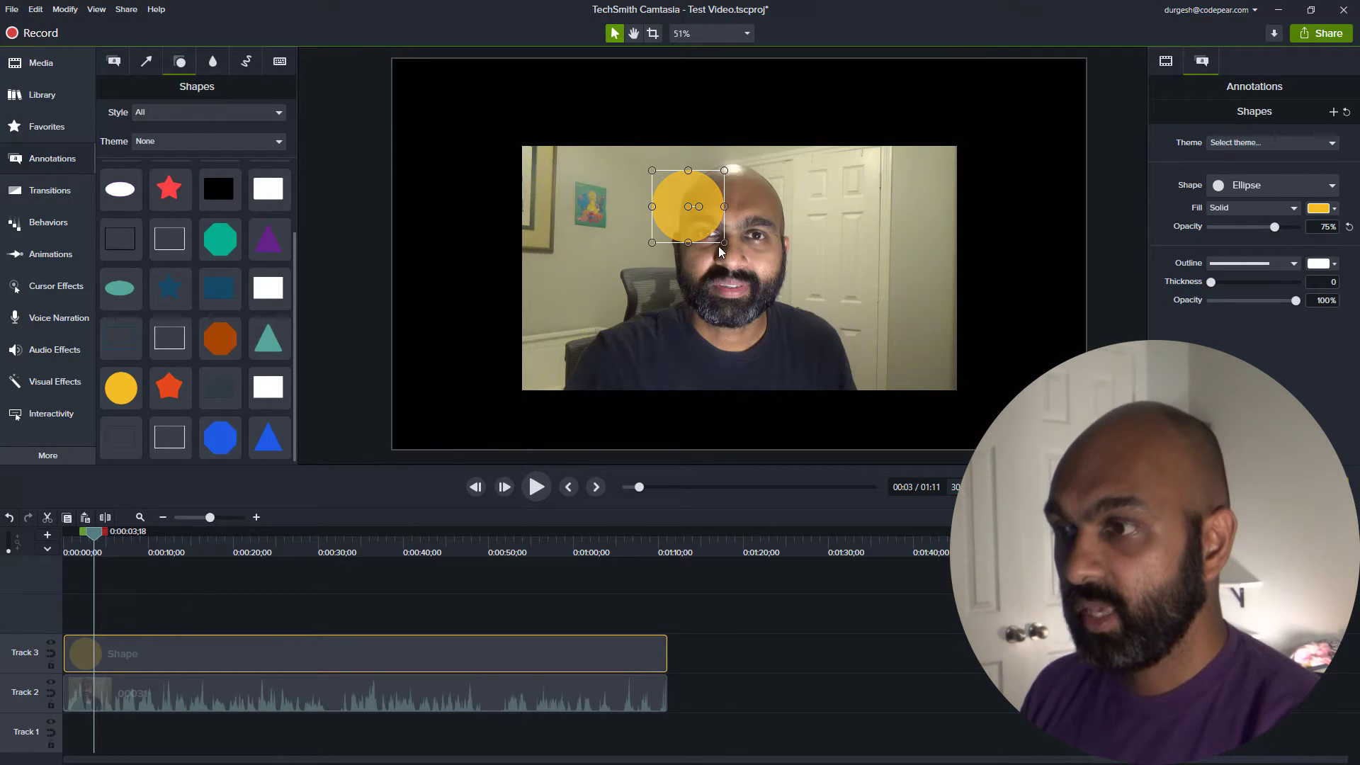
drag(724, 242, 815, 334)
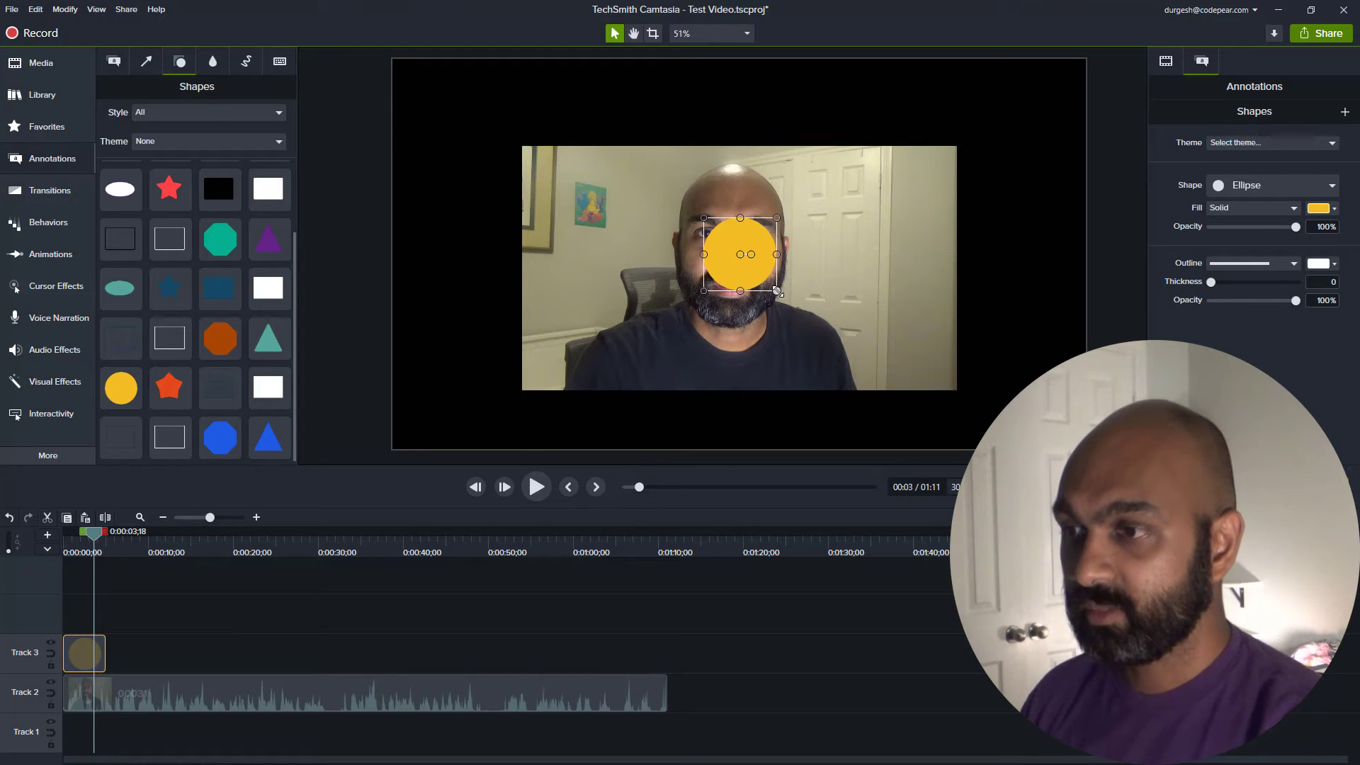
Set the short yellow circle's fill opacity to 75%, then move and enlarge it until it frames the whole face
mouse_move(776, 290)
mouse_down()
mouse_move(859, 373)
mouse_move(779, 303)
mouse_move(775, 276)
mouse_up()
drag(1295, 226, 1274, 227)
drag(727, 274, 716, 274)
drag(799, 317, 817, 333)
click(933, 283)
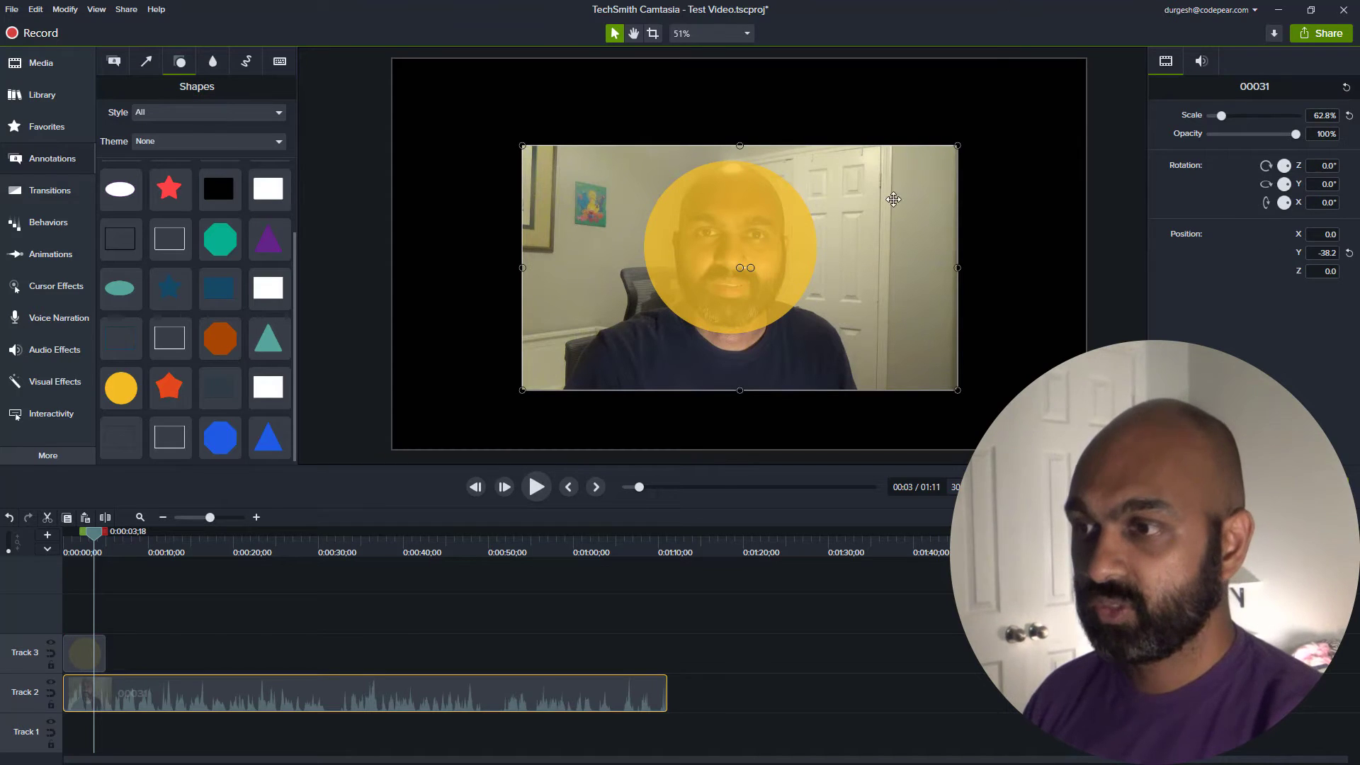
Return the circle's fill opacity to 100% and extend it on Track 3 to the webcam clip's full duration
click(779, 244)
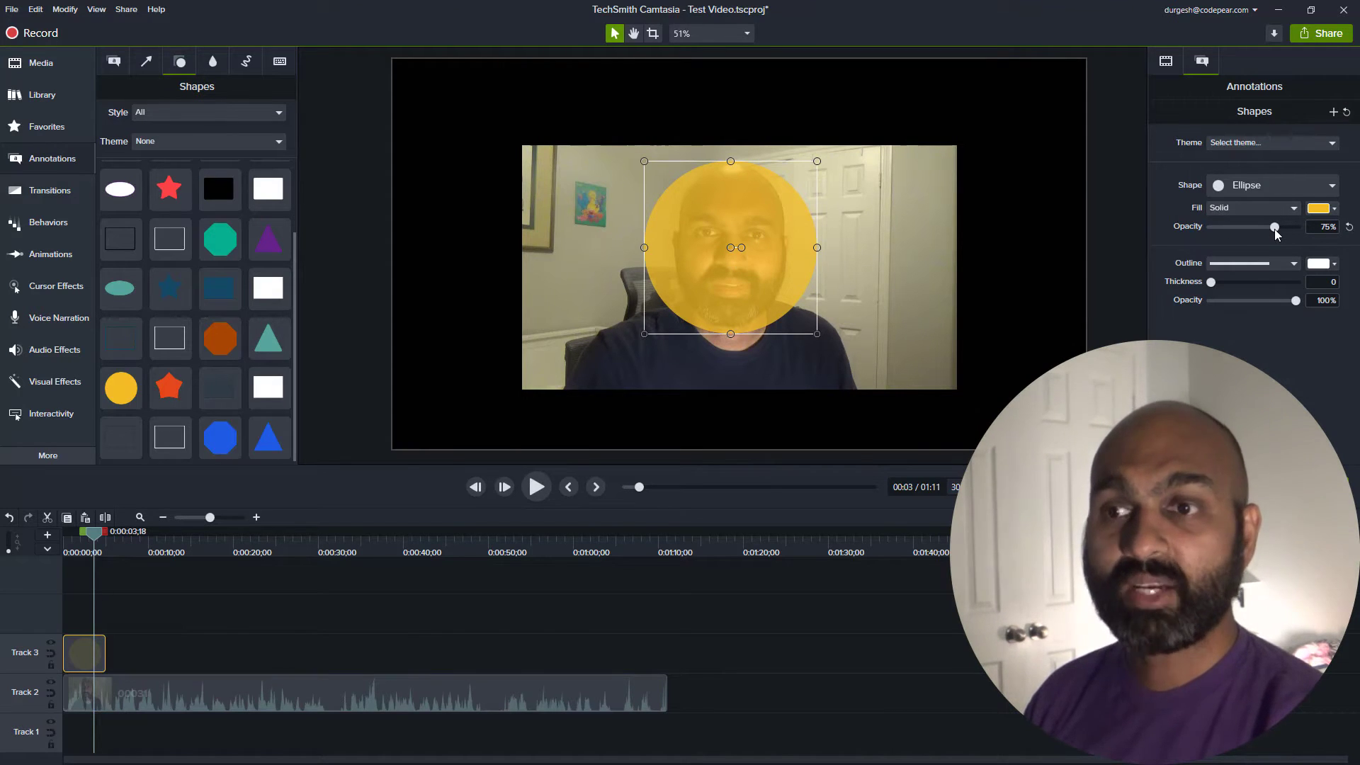
drag(1275, 228, 1331, 229)
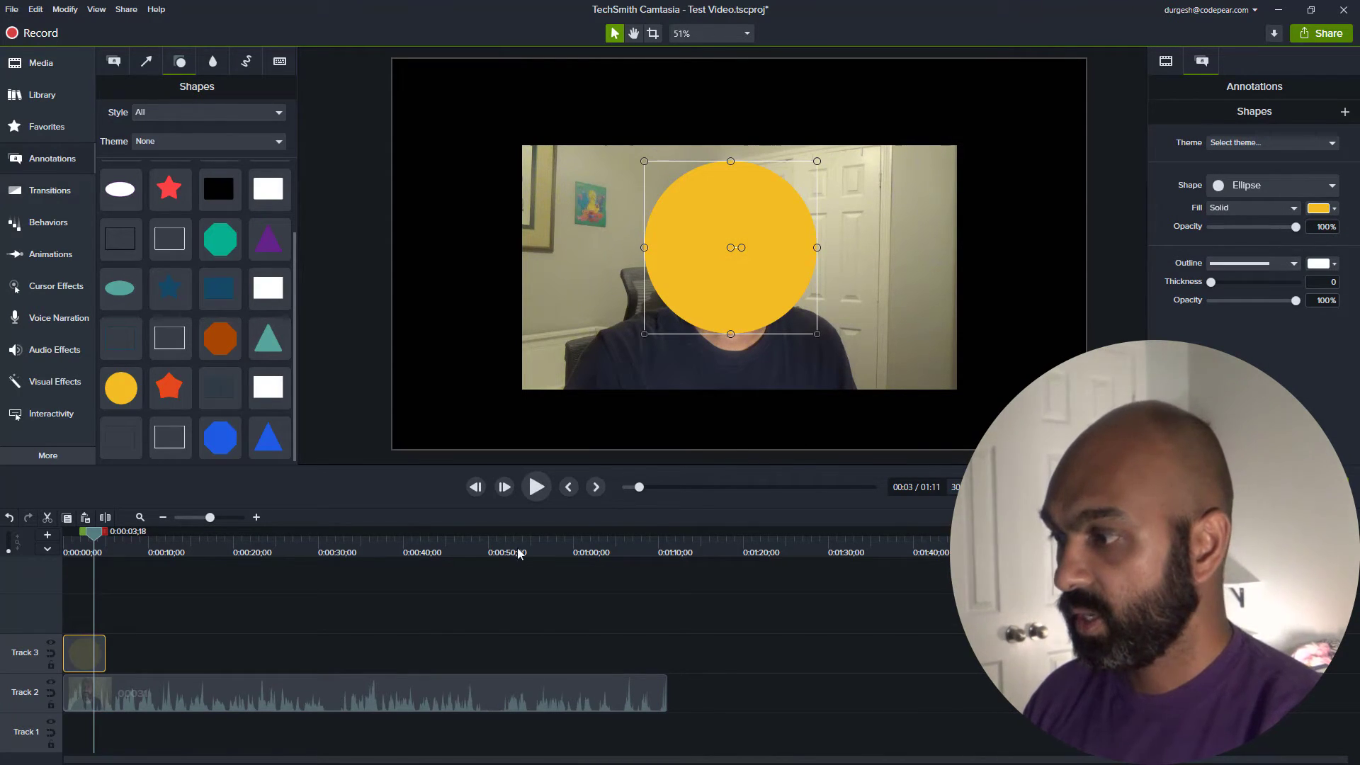
drag(104, 649, 669, 659)
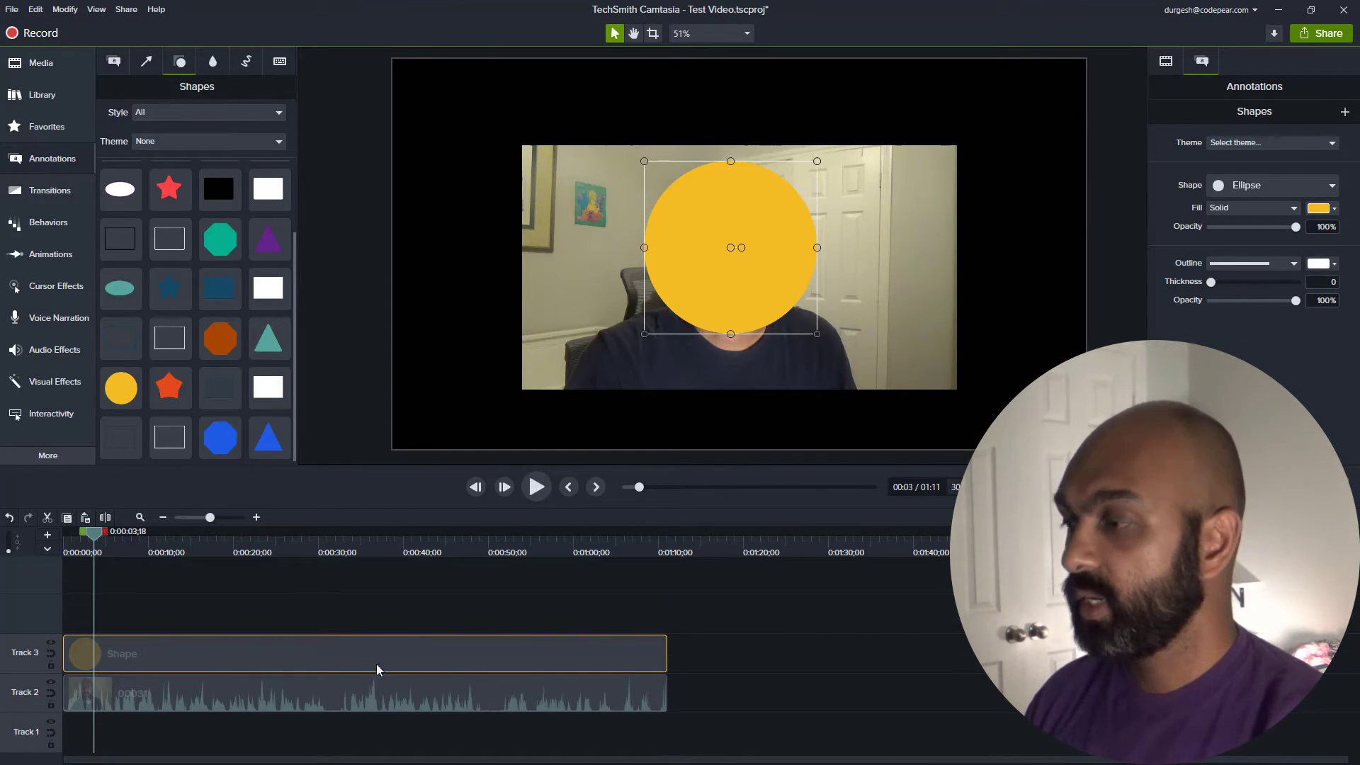
Apply the Alpha track matte to Track 3 and shift the circle slightly upward over the face
click(51, 646)
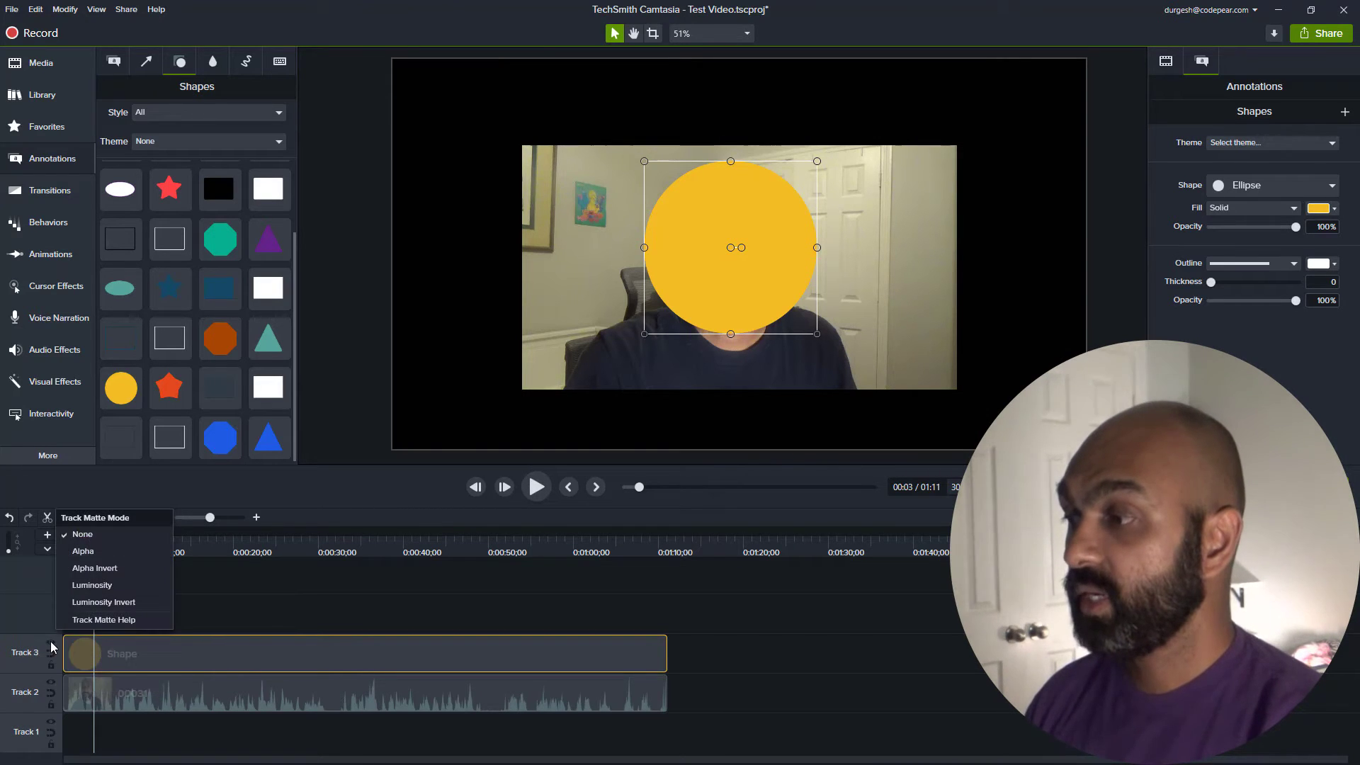
click(95, 552)
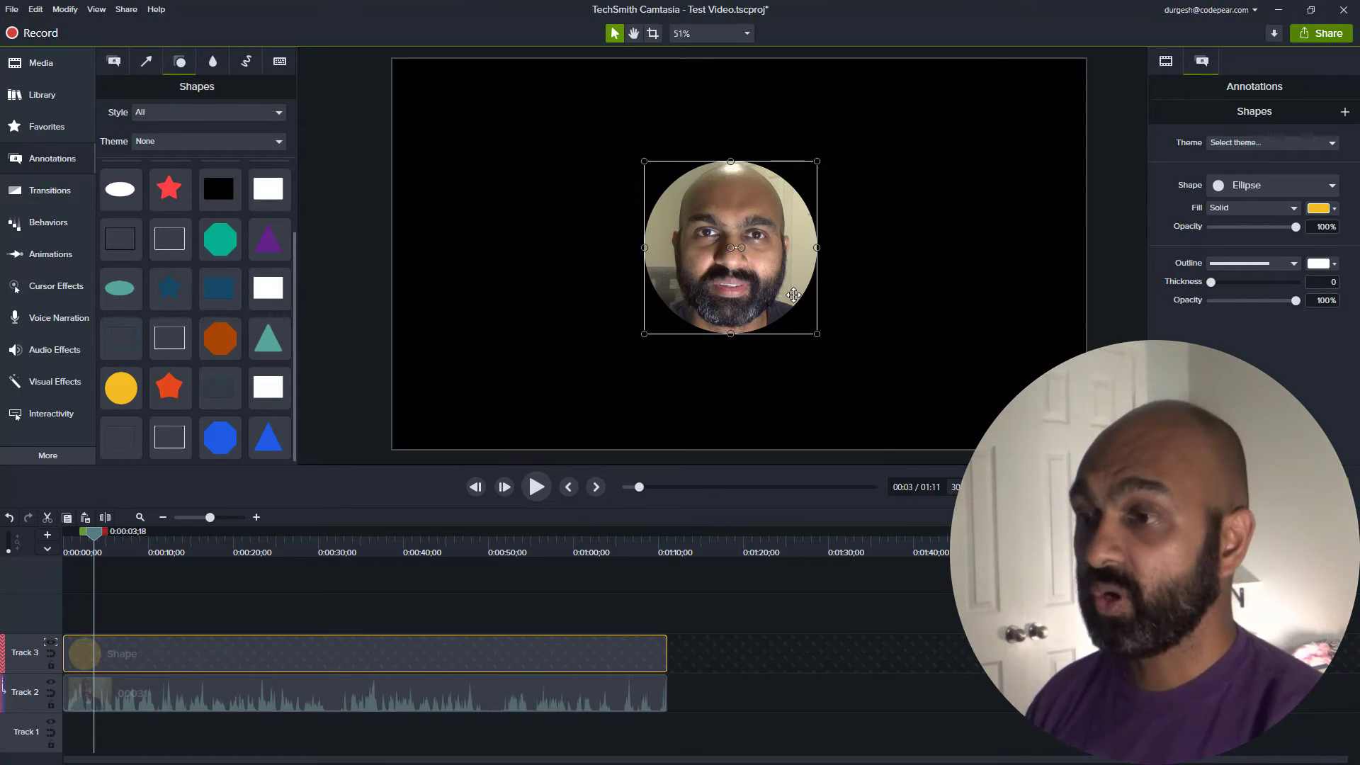
mouse_move(793, 294)
mouse_down()
mouse_move(800, 248)
mouse_move(750, 349)
mouse_move(751, 265)
mouse_move(827, 312)
mouse_move(794, 290)
mouse_up()
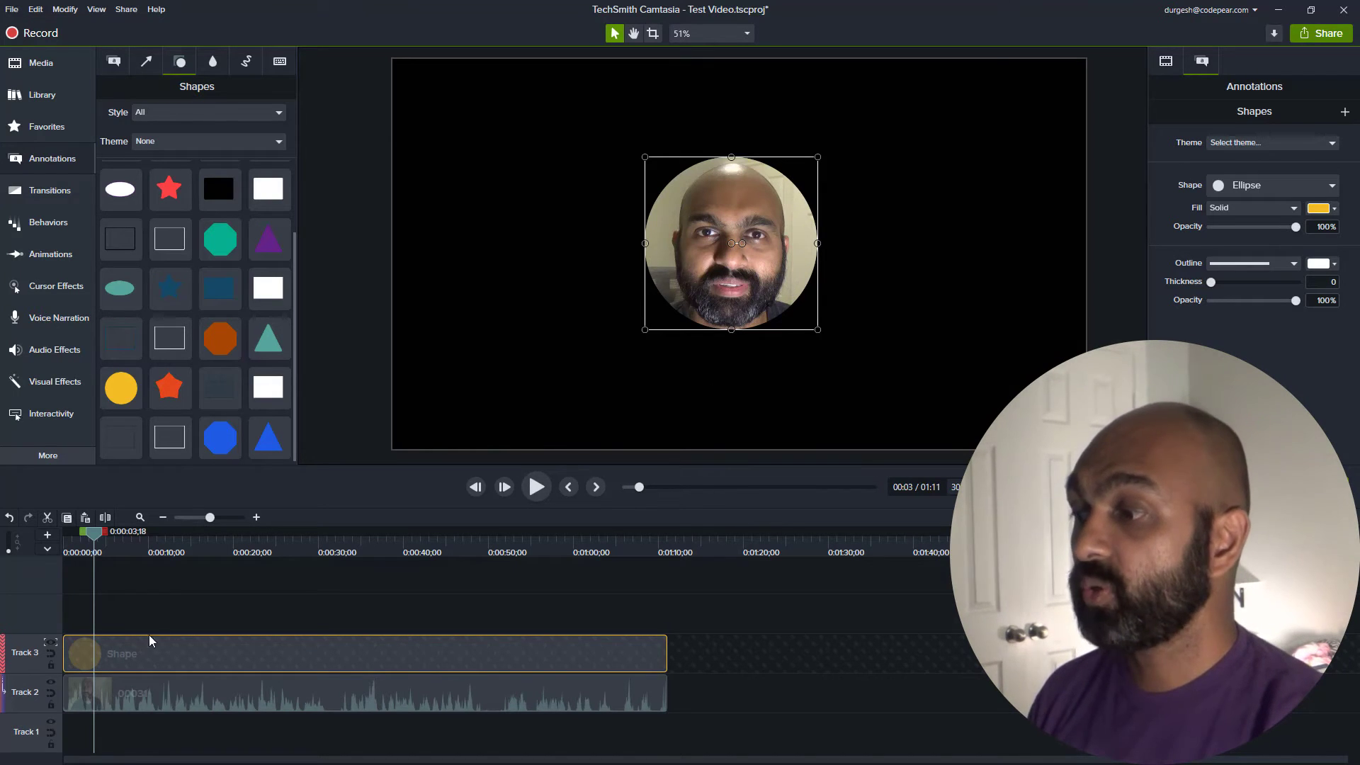
Group the circle shape on Track 3 with the 00031 webcam clip on Track 2
ctrl+click(133, 690)
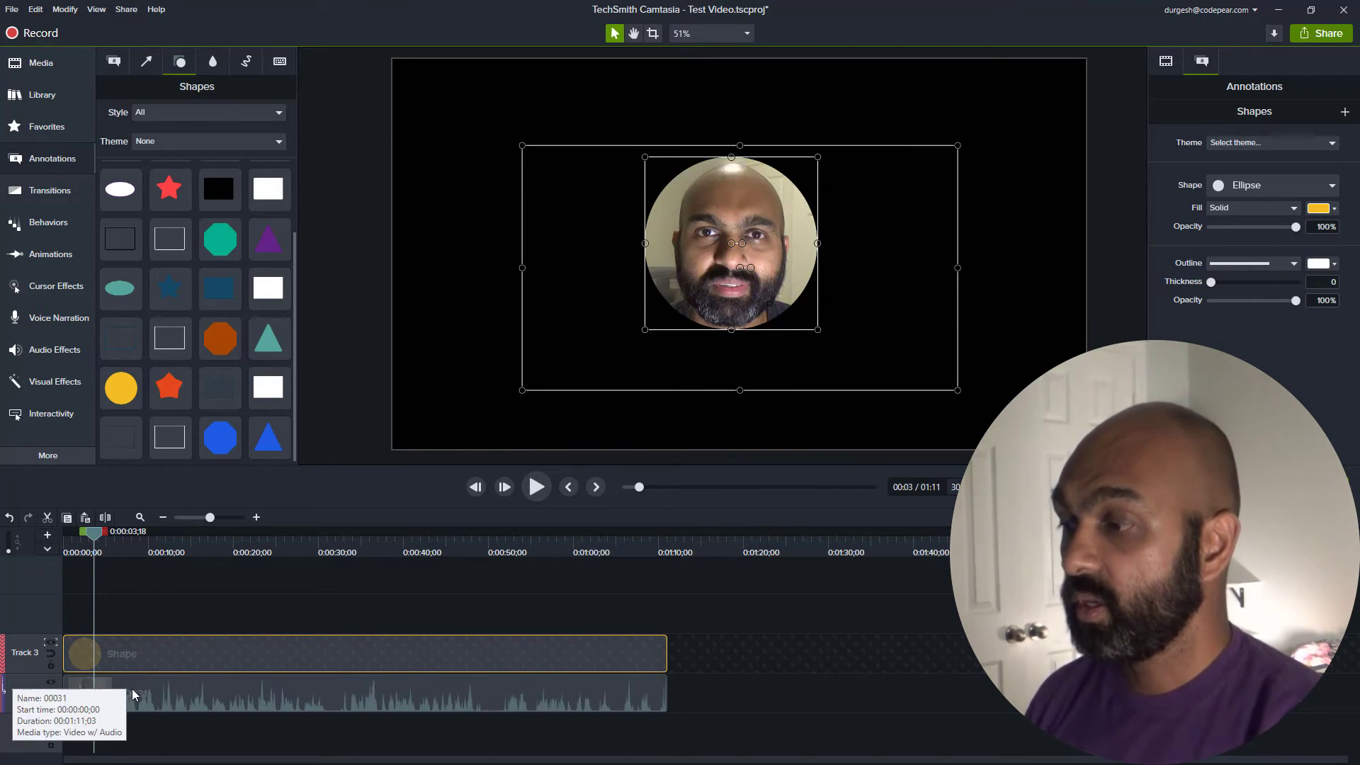
right_click(162, 654)
click(216, 546)
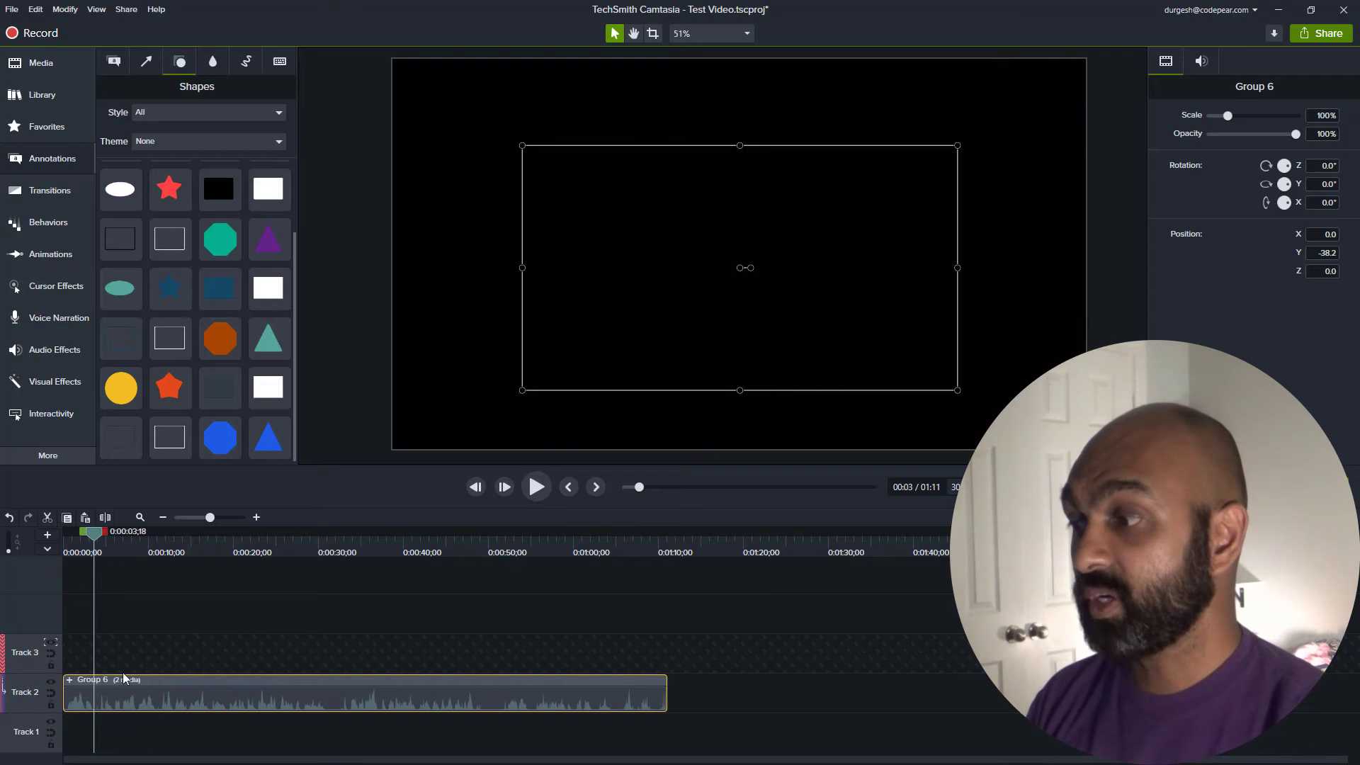
Expand the group and reapply the Alpha track matte to Track 3
click(69, 679)
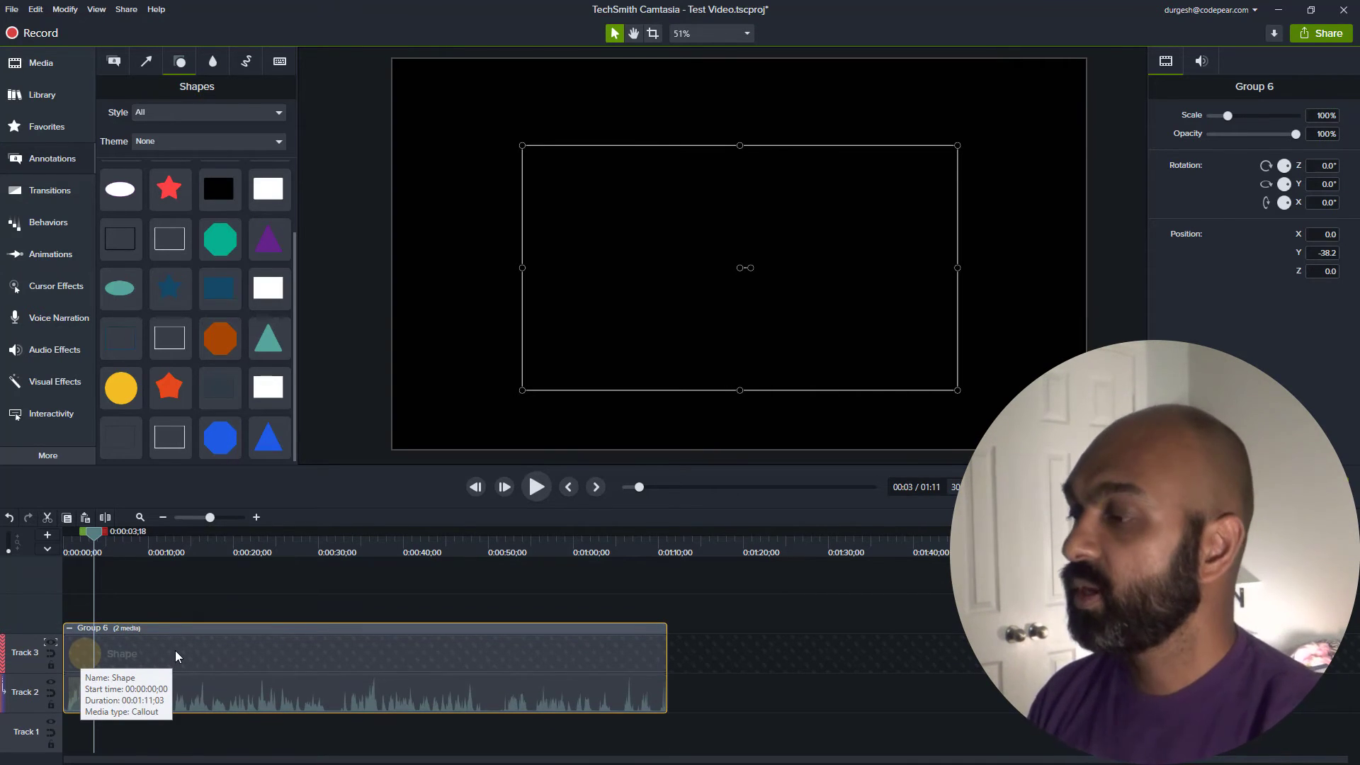
click(55, 642)
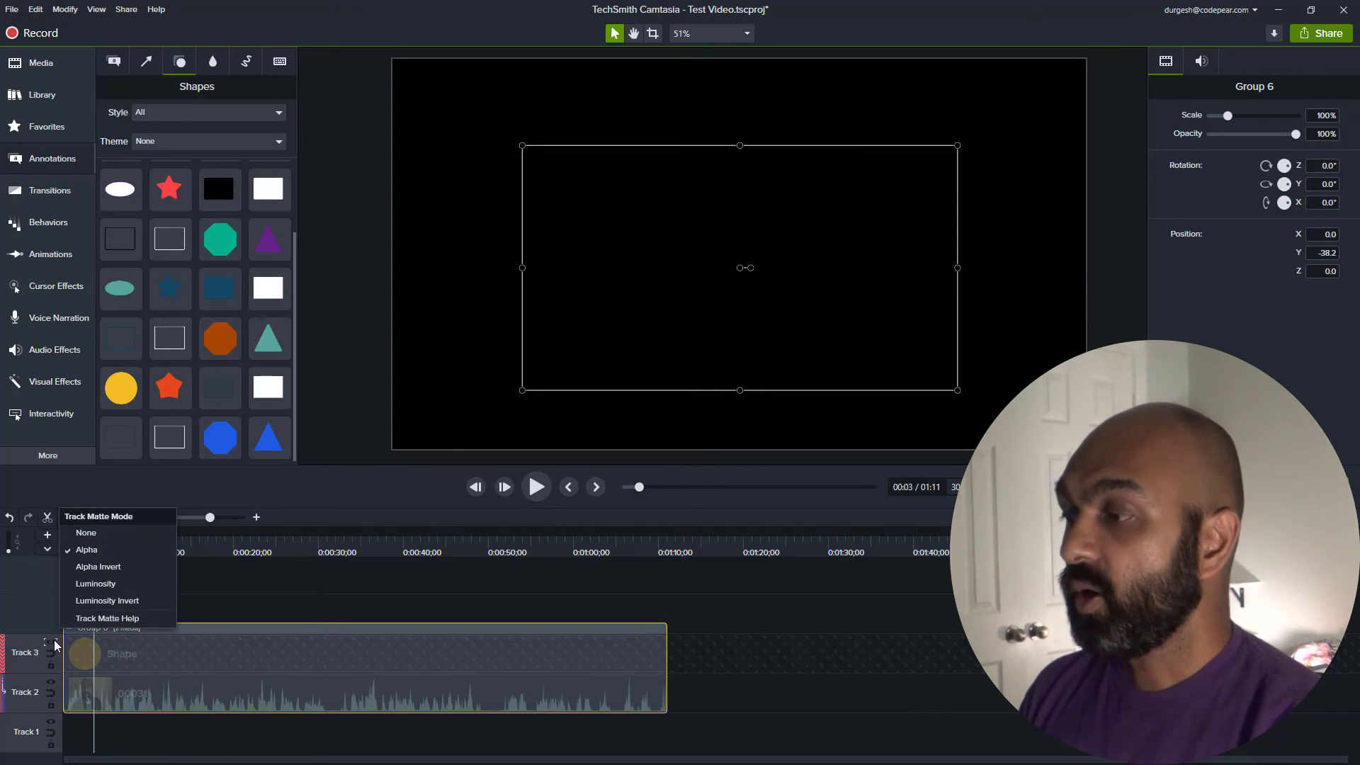
click(104, 566)
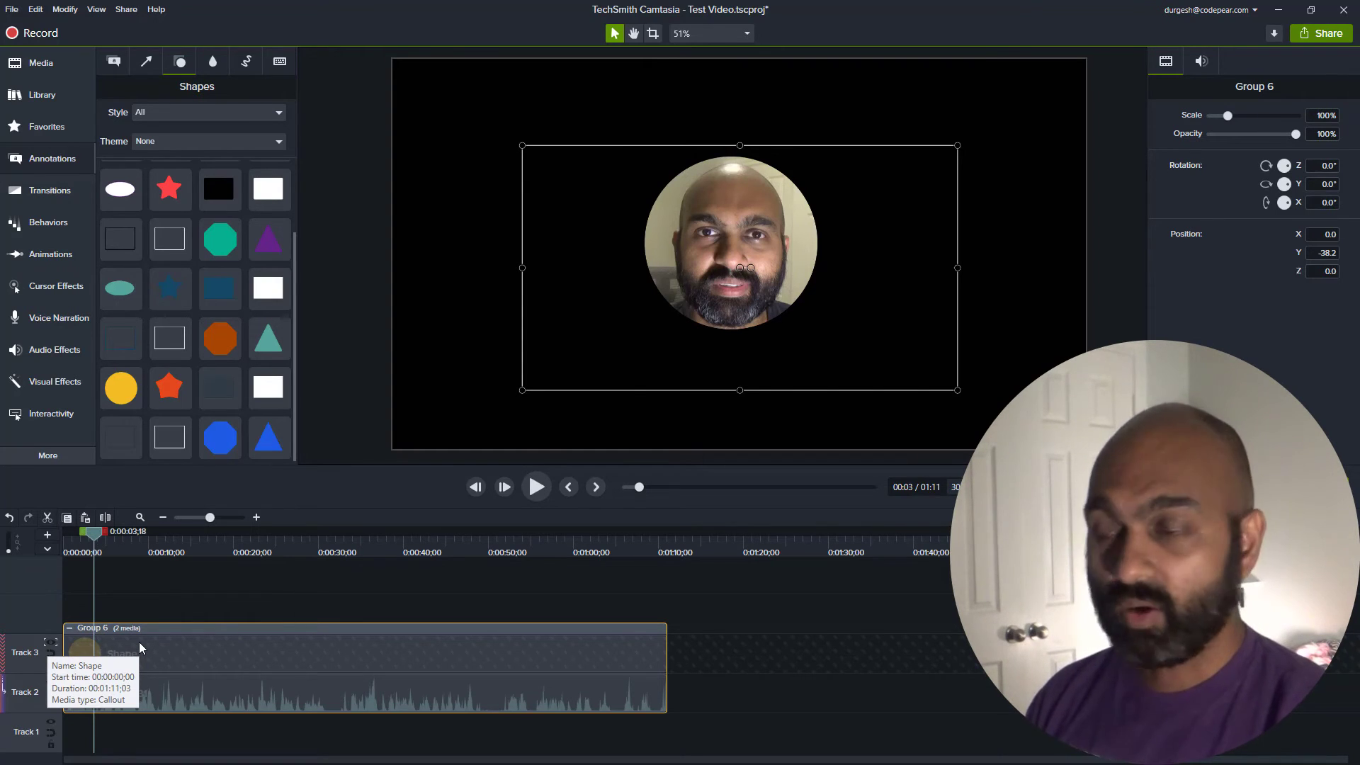
Fine-tune the circle's position over the face inside the group, then move the collapsed group to the canvas's lower-right corner
click(729, 304)
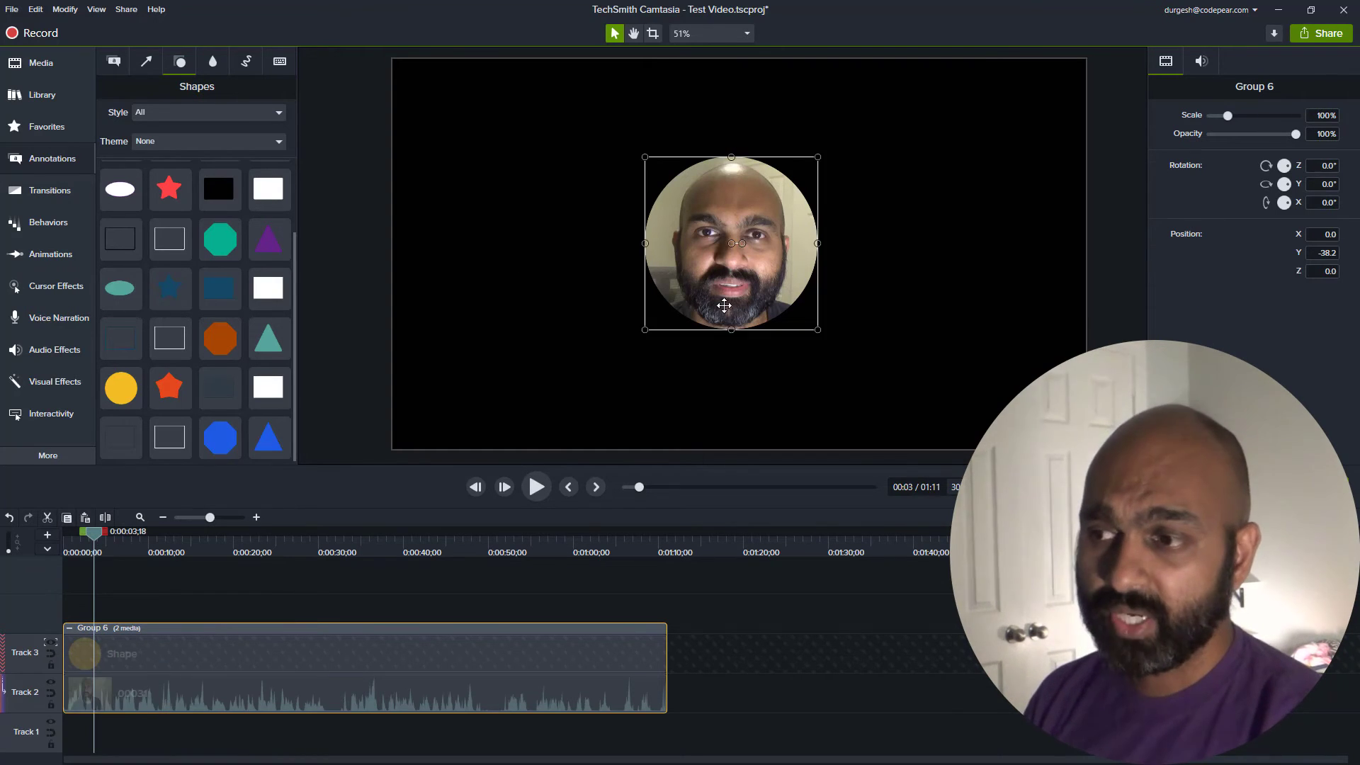
mouse_move(729, 304)
mouse_down()
mouse_move(843, 373)
mouse_move(869, 372)
mouse_move(720, 303)
mouse_up()
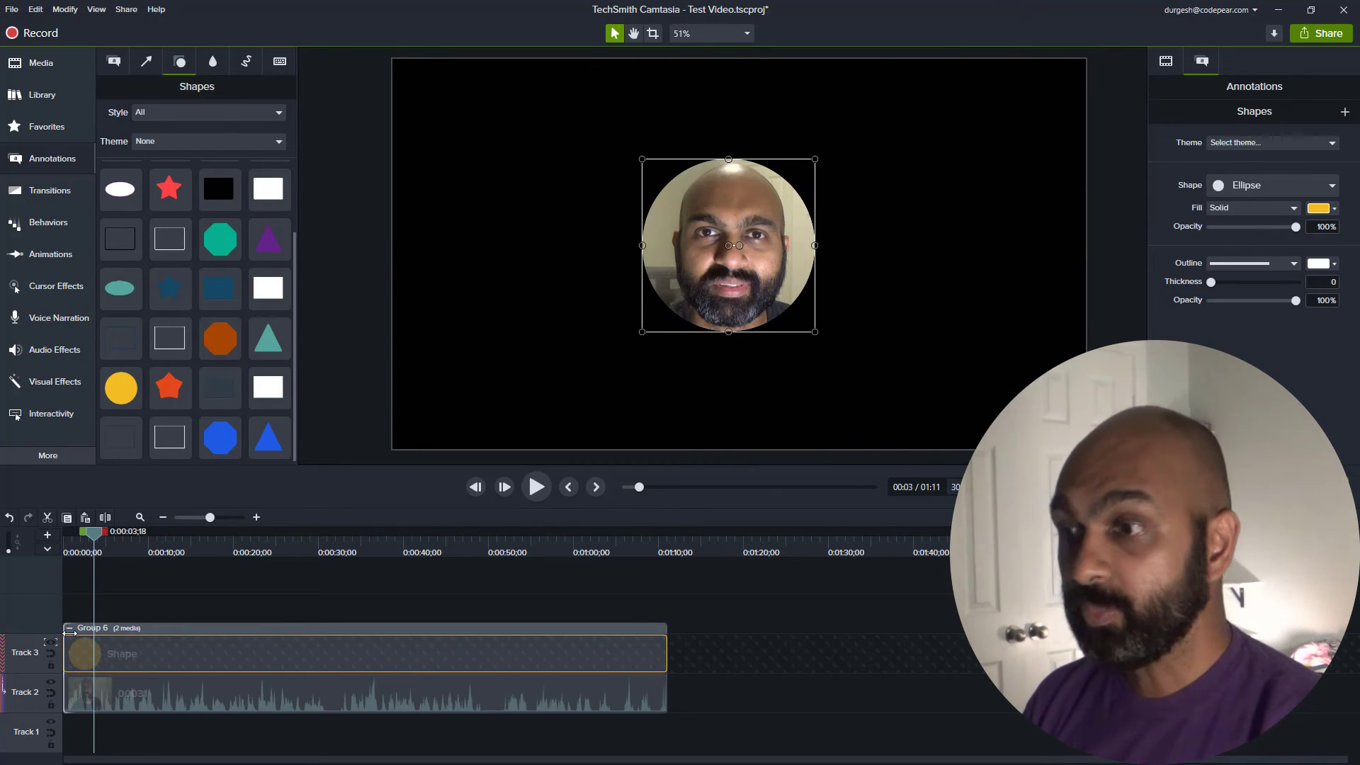
click(69, 627)
drag(880, 355, 1116, 452)
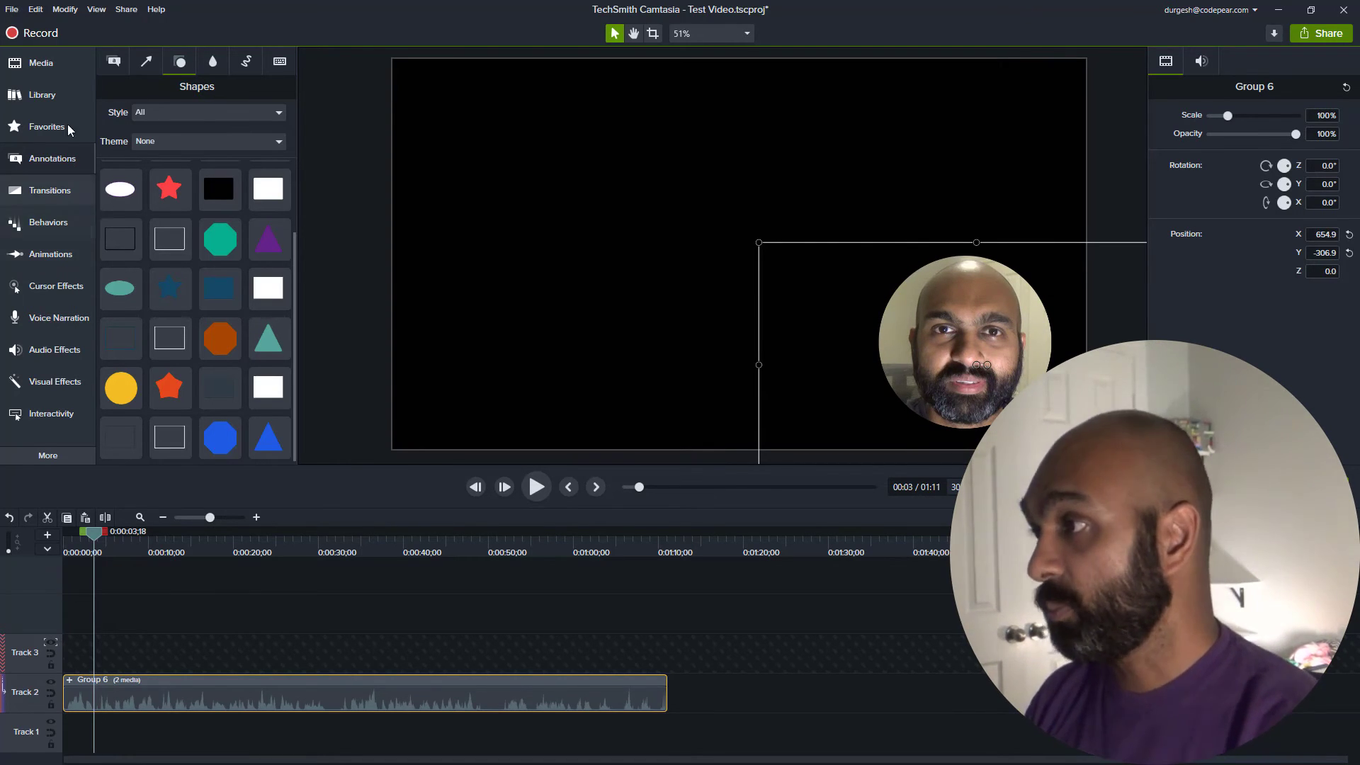
Place the screen recording Rec 07-19-20 on Track 1 beneath the webcam group and play the project from the start
click(41, 63)
drag(147, 166, 32, 715)
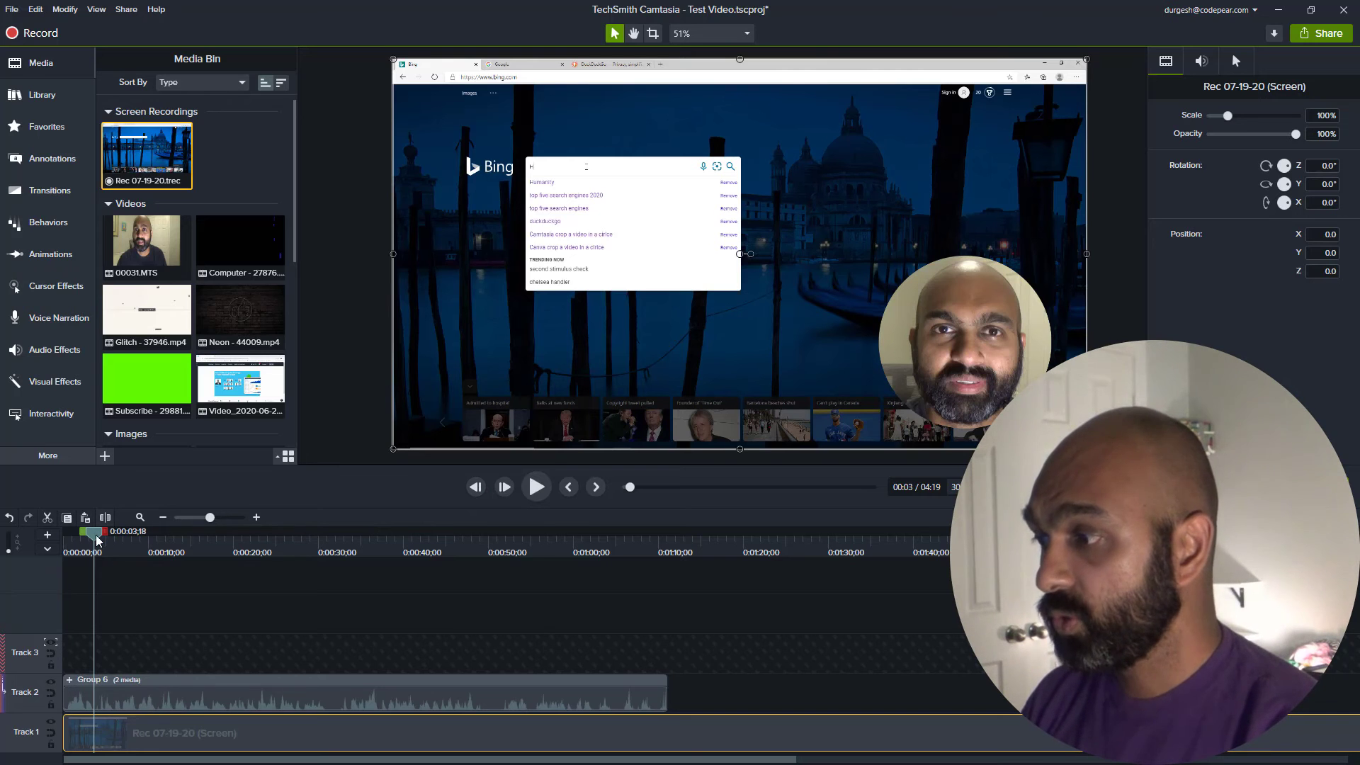
drag(97, 541, 66, 540)
click(536, 489)
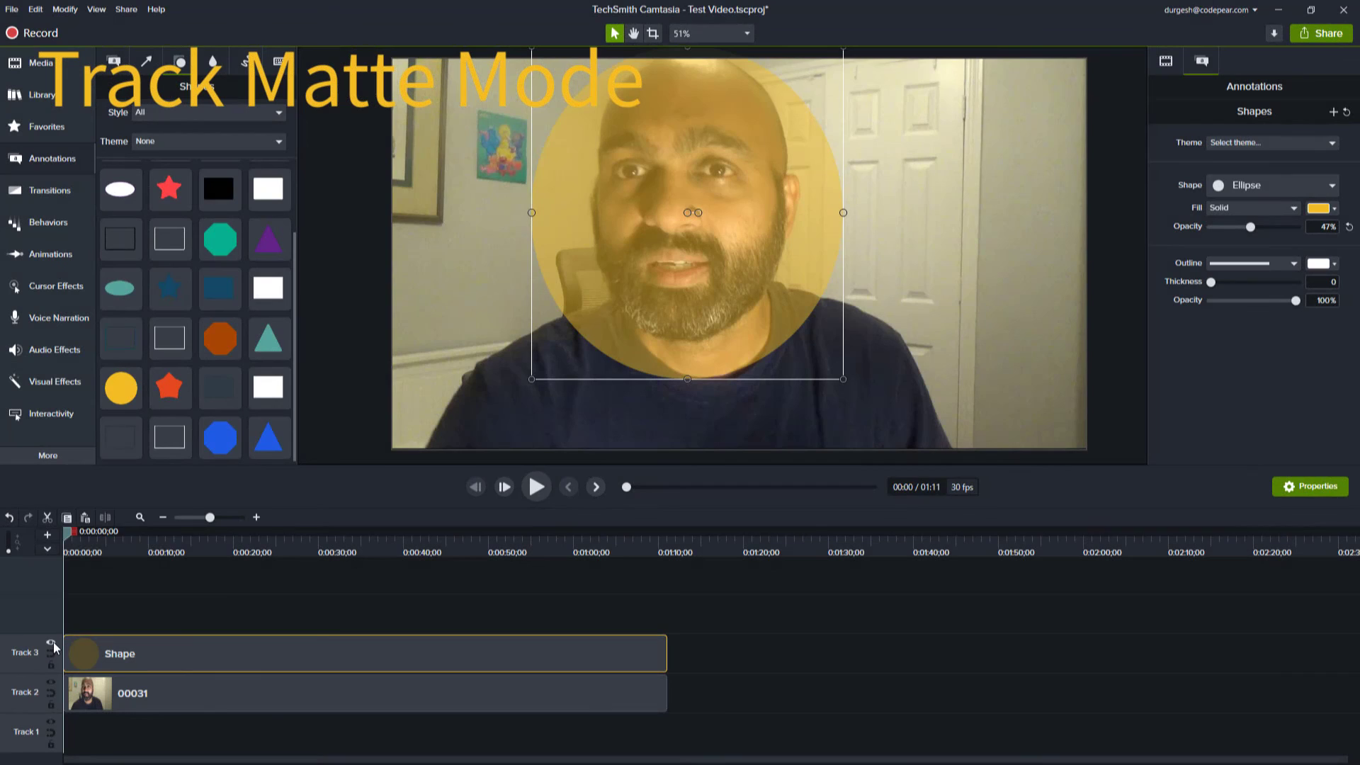
Apply a track matte to Track 3 that shows the webcam clip only inside the circle, and group both clips
click(54, 647)
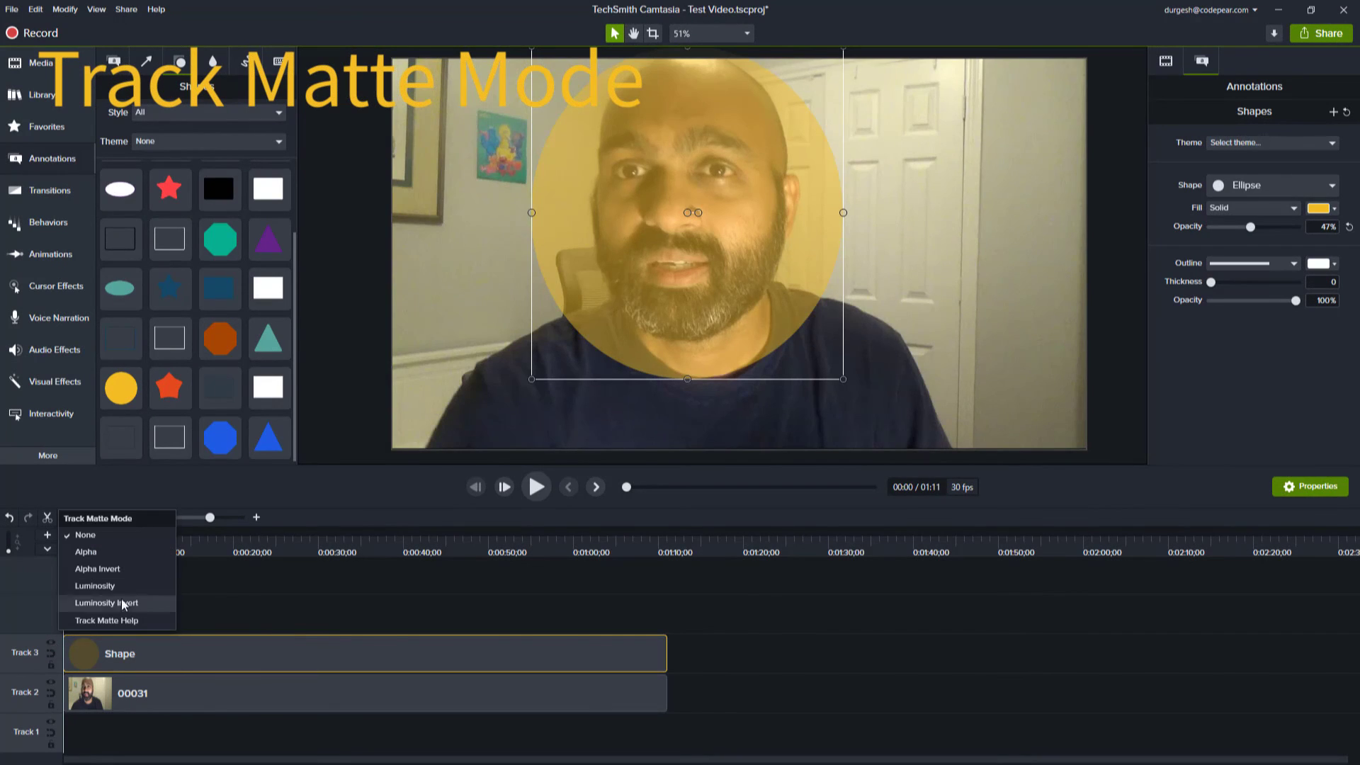
click(106, 604)
ctrl+click(104, 693)
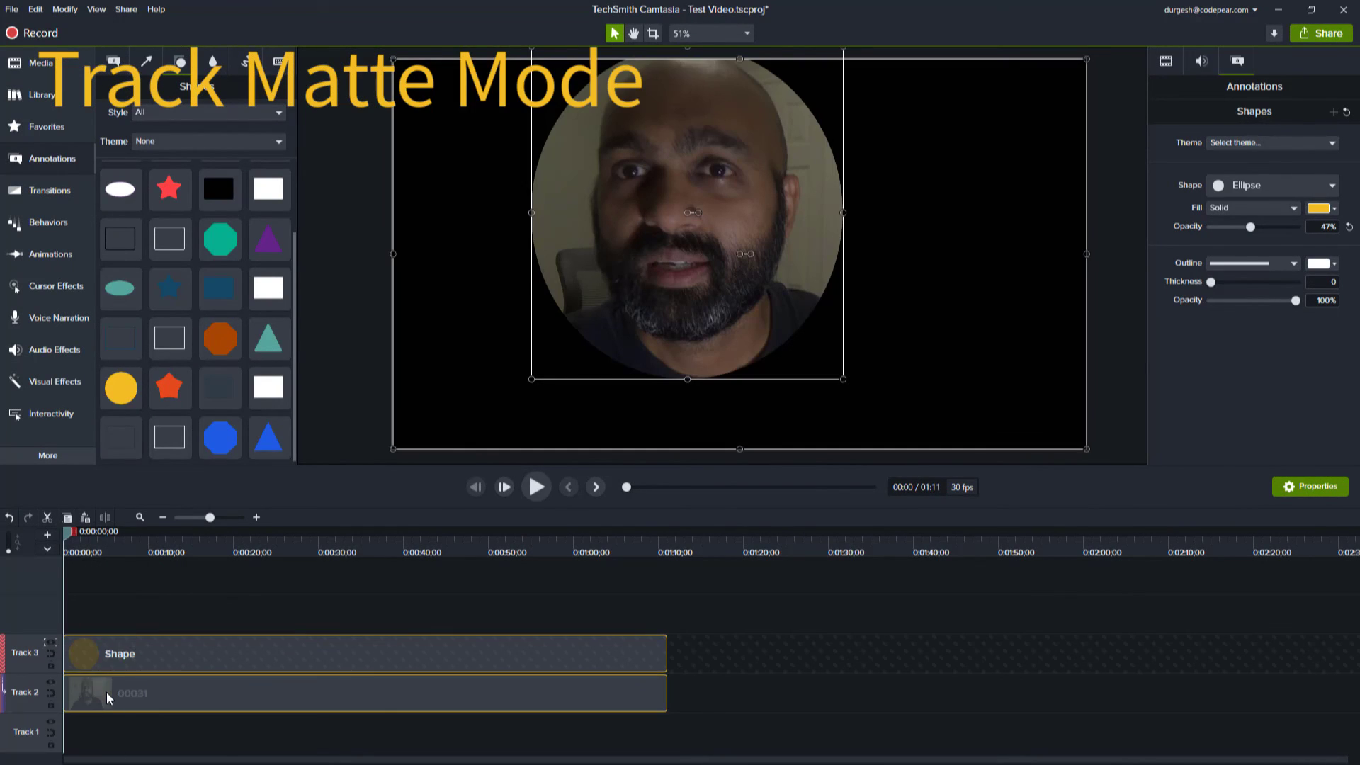
right_click(121, 651)
click(179, 547)
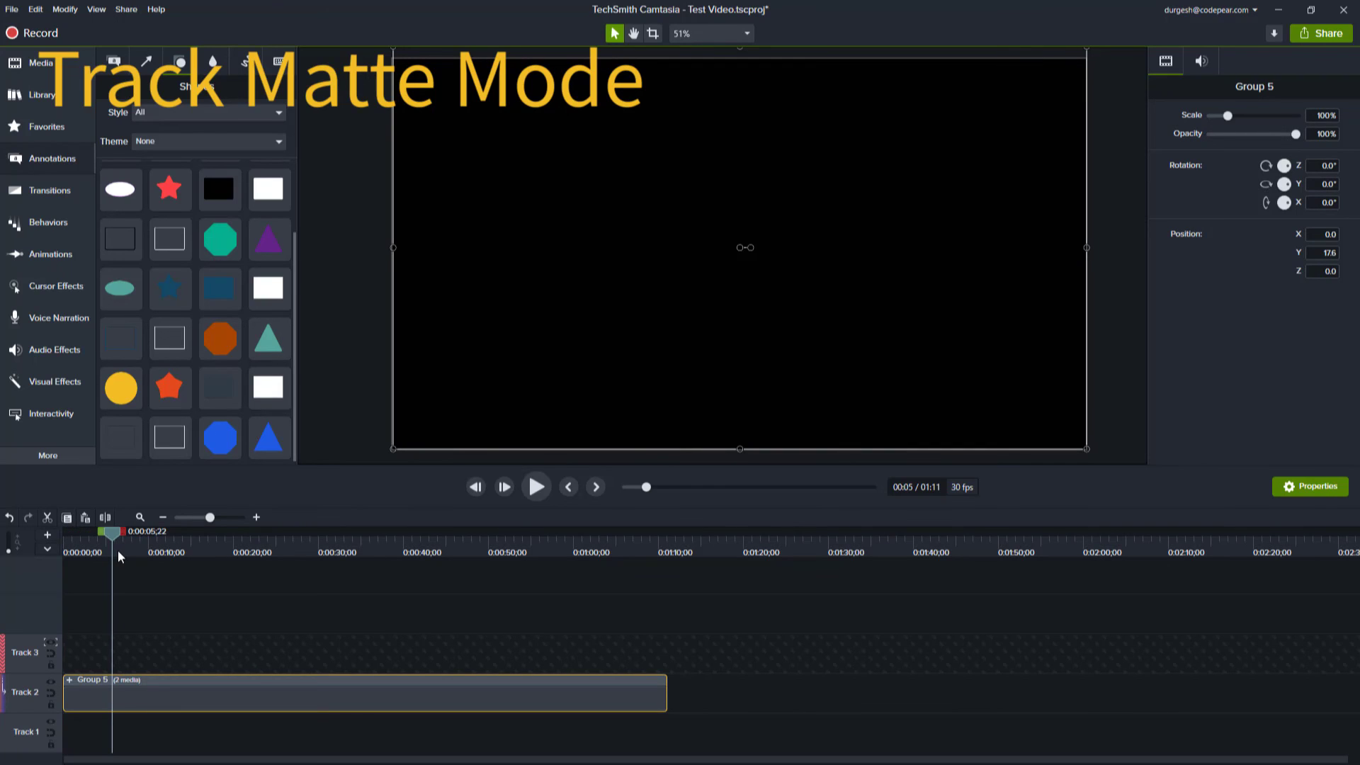
Reapply the track matte to the group, then scale it to about 48% and move it to the canvas's lower-right corner
click(50, 642)
click(122, 577)
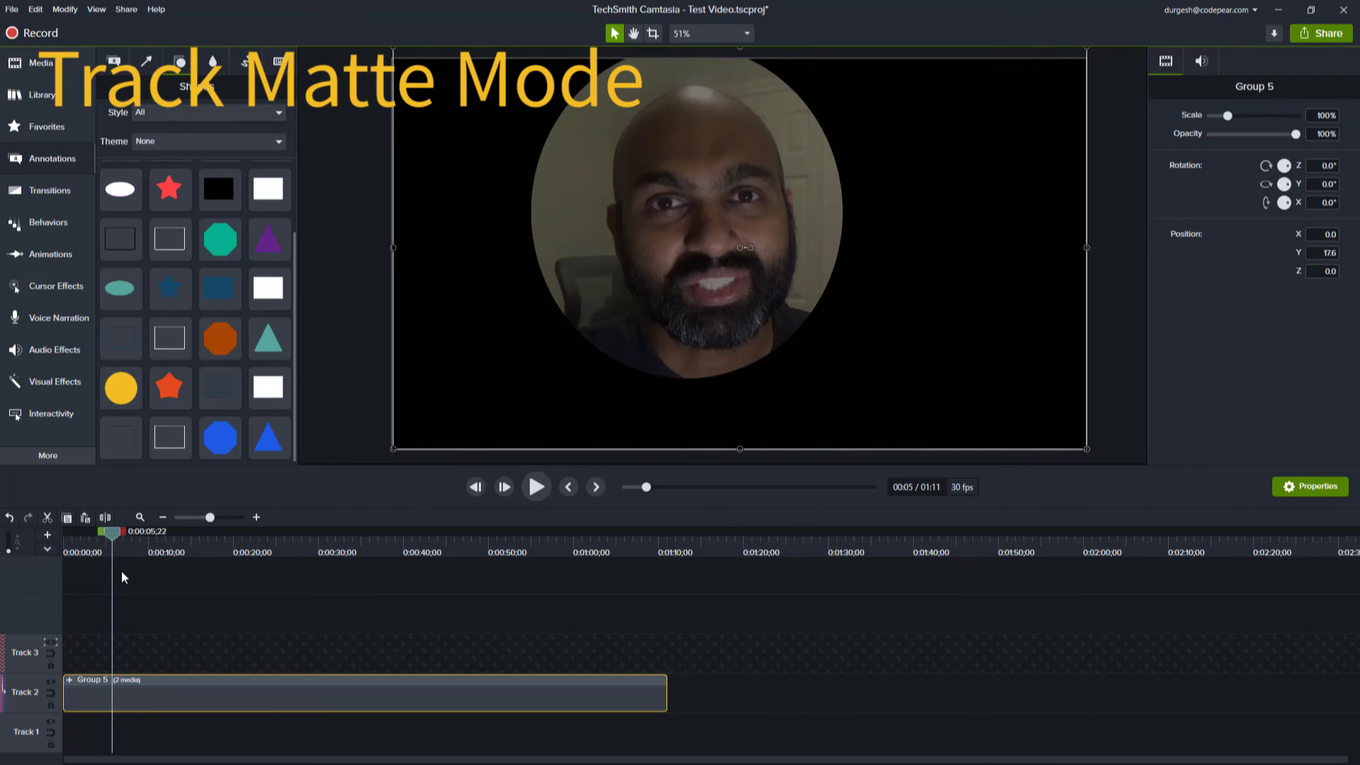
drag(1086, 449, 725, 239)
drag(673, 218, 1104, 448)
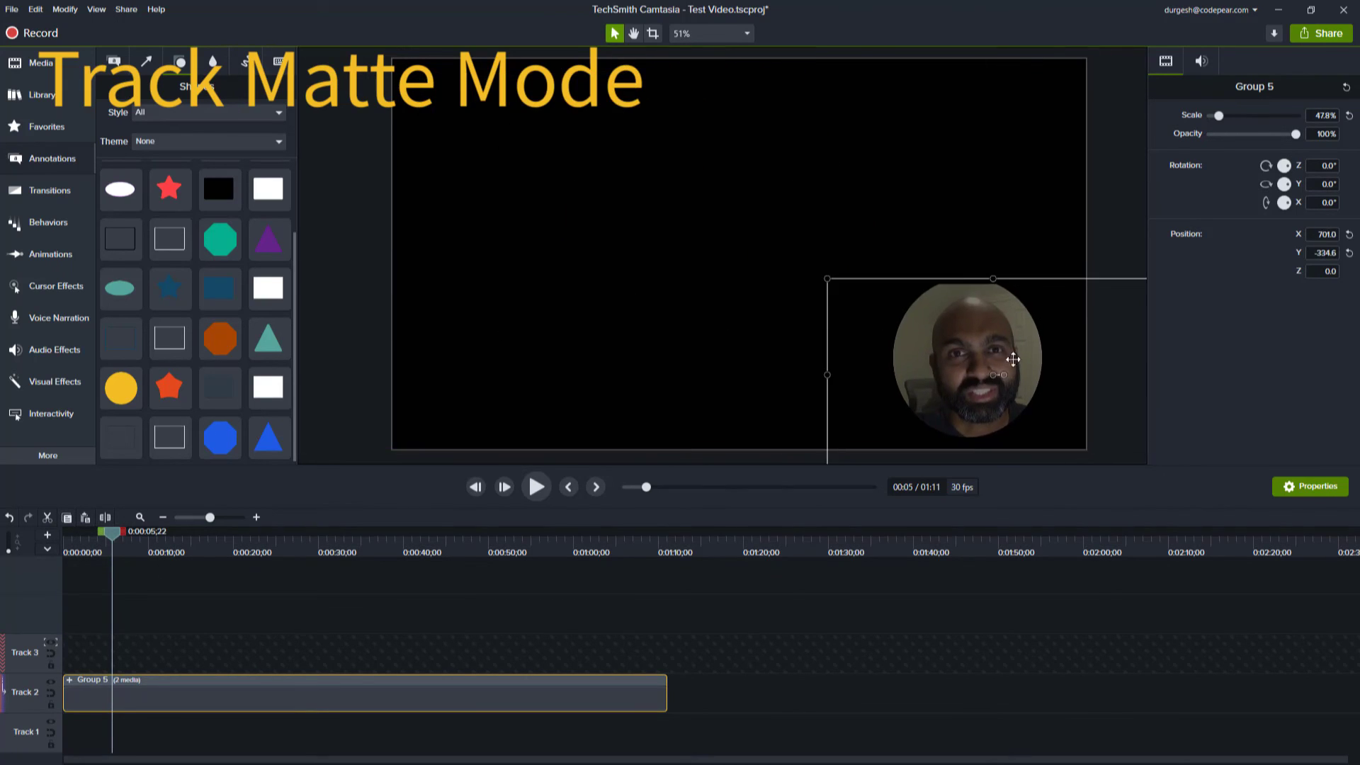
Enlarge the circular webcam group slightly in the canvas's lower-right corner
click(954, 227)
click(981, 319)
drag(993, 279, 992, 254)
Expand the group, nudge the circle mask down over the face and enlarge the webcam clip behind it
click(69, 679)
click(102, 689)
click(941, 340)
click(965, 343)
click(941, 380)
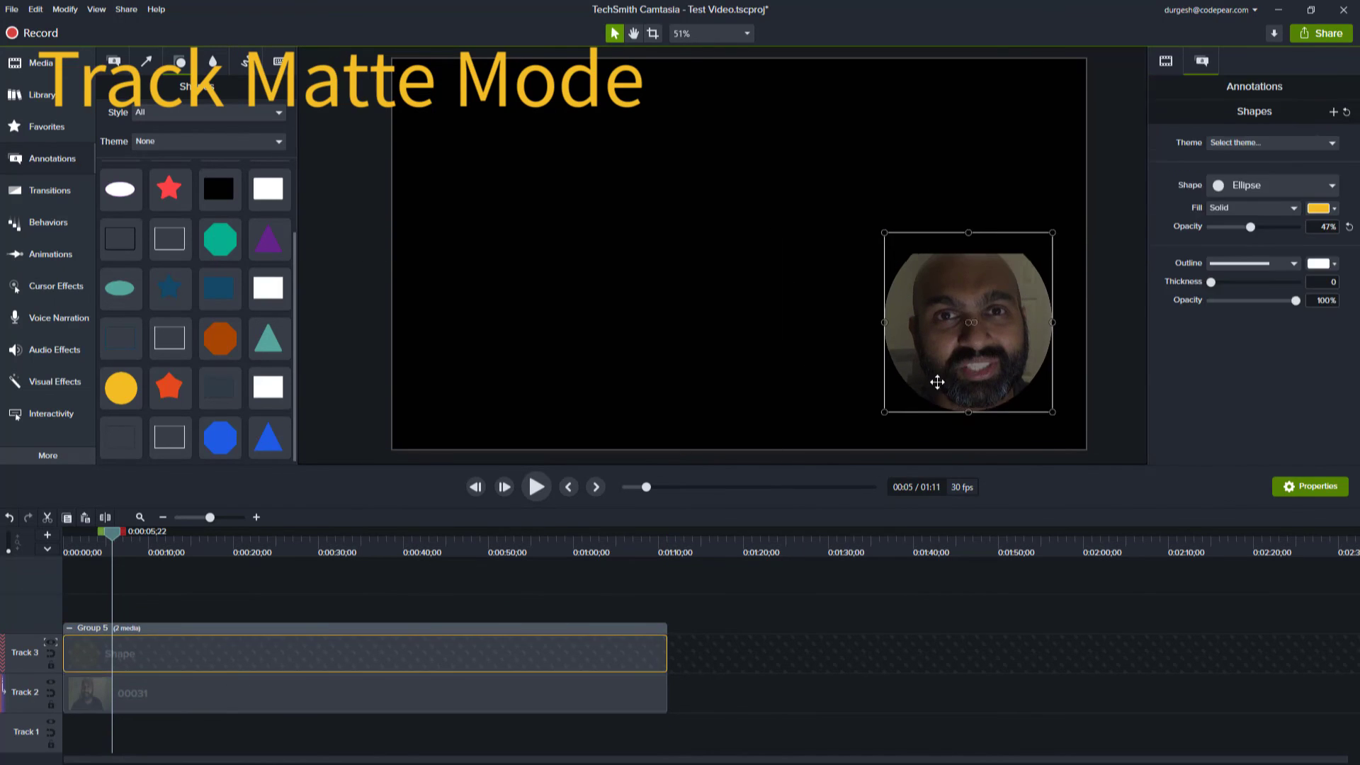
click(942, 359)
click(943, 359)
click(942, 359)
key(Down)
key(Down)
key(Down)
key(Down)
key(Down)
key(Down)
key(Down)
key(Down)
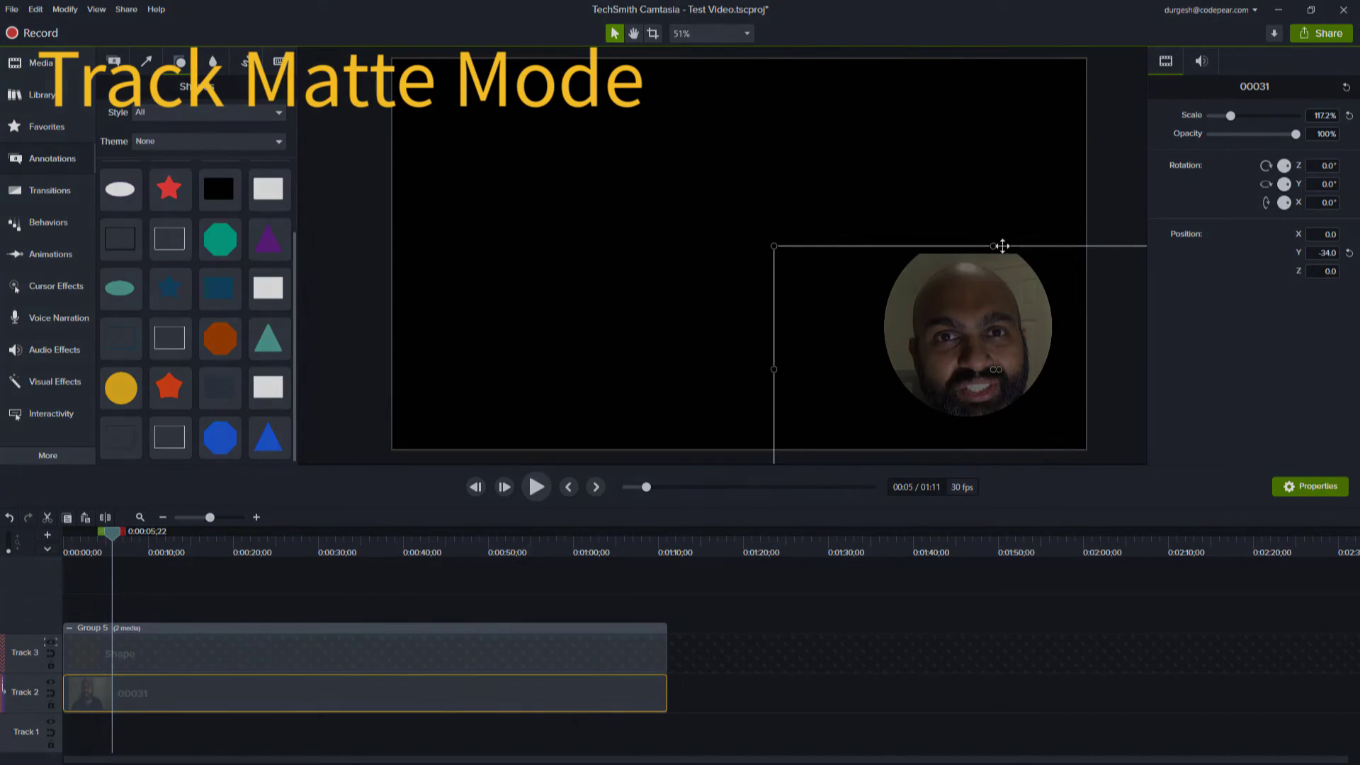
drag(992, 246, 992, 241)
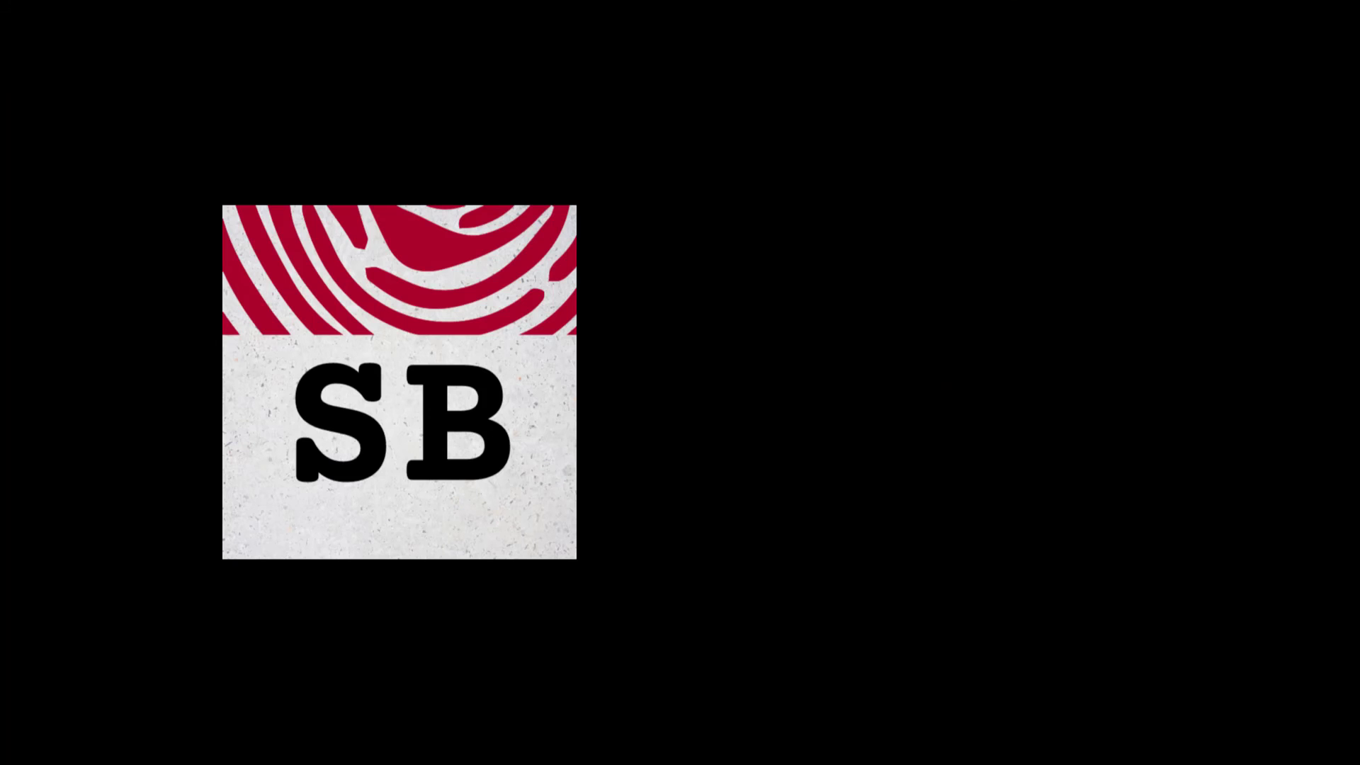